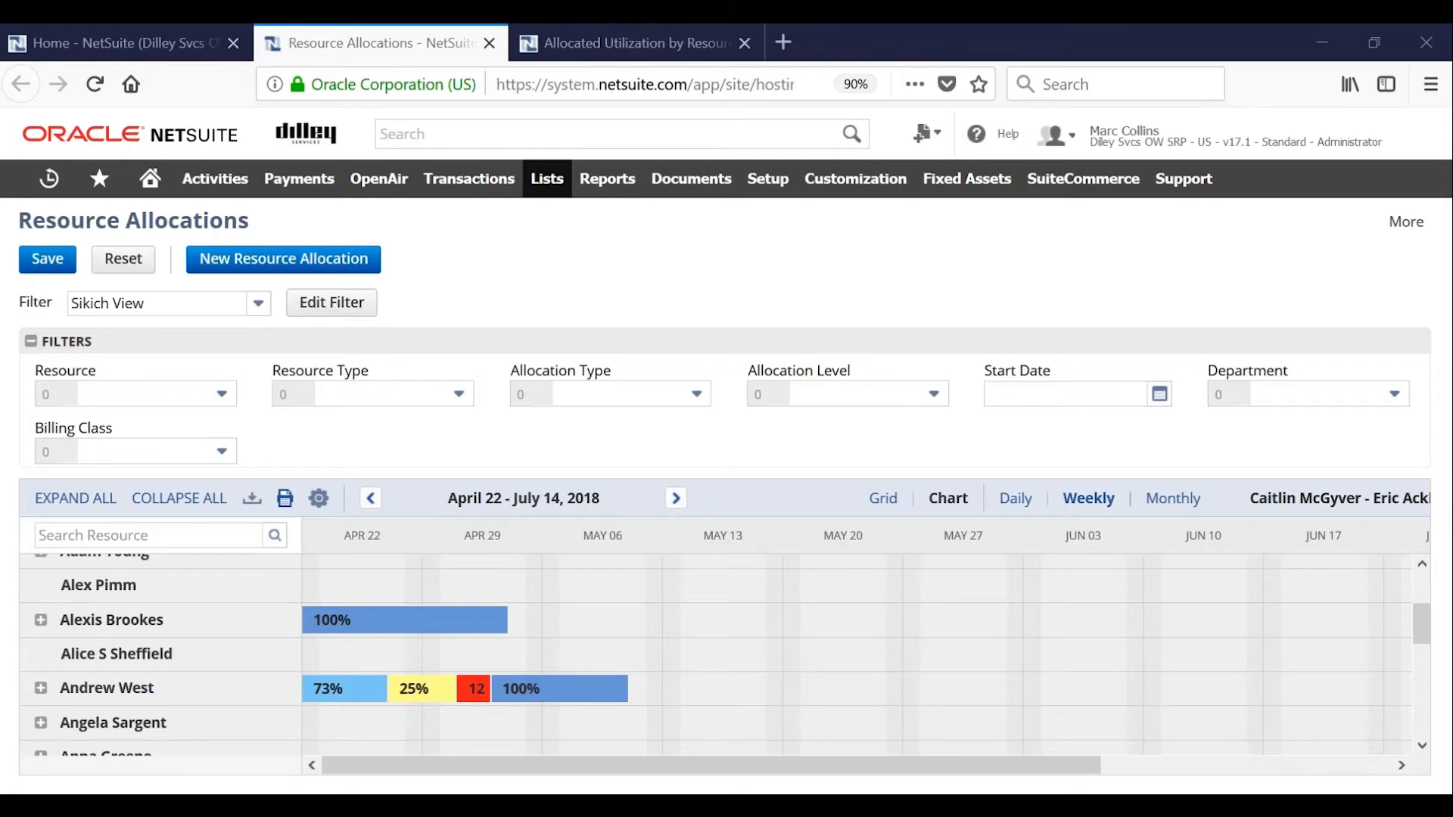
pyautogui.click(252, 499)
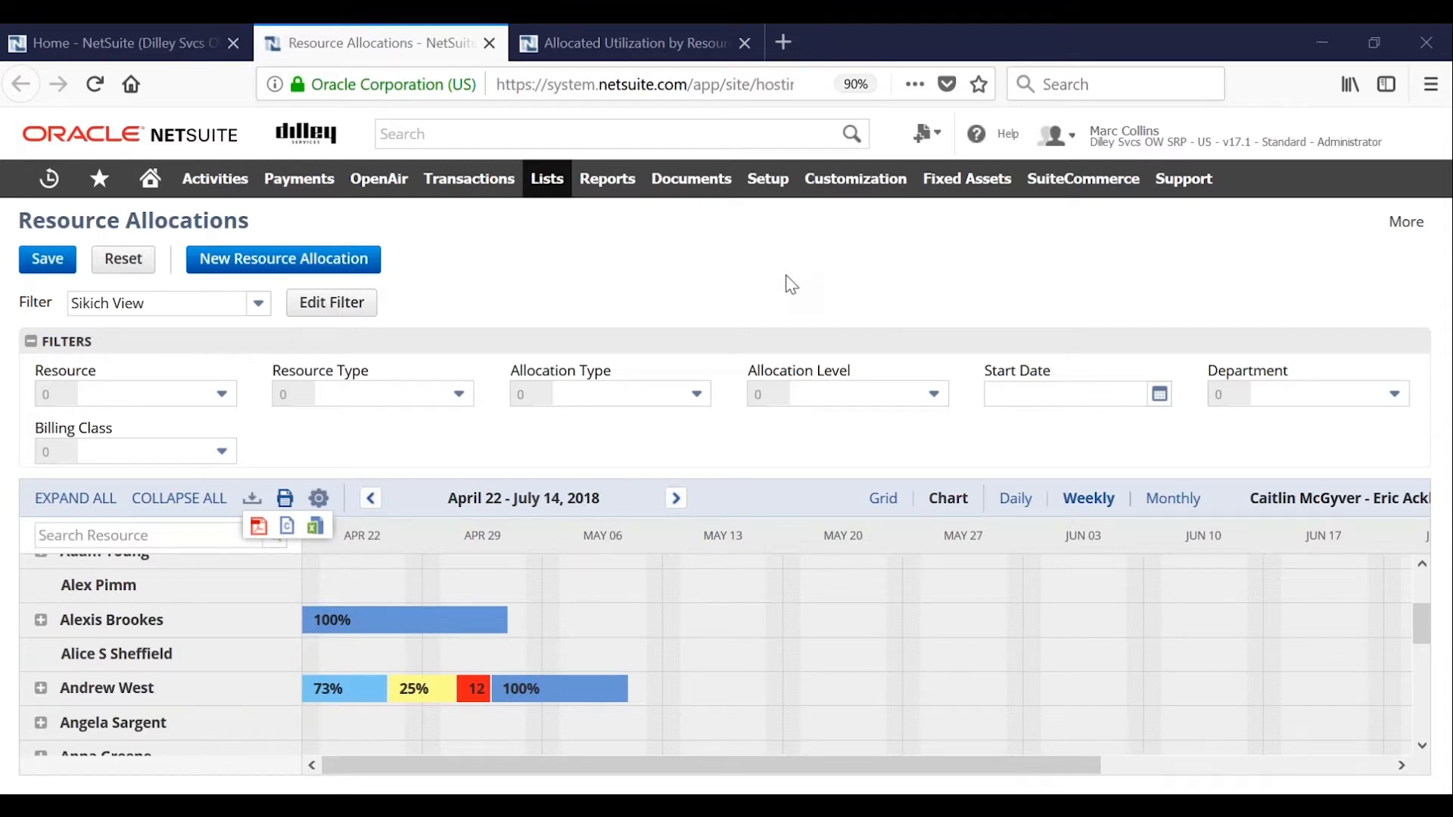
pyautogui.click(652, 258)
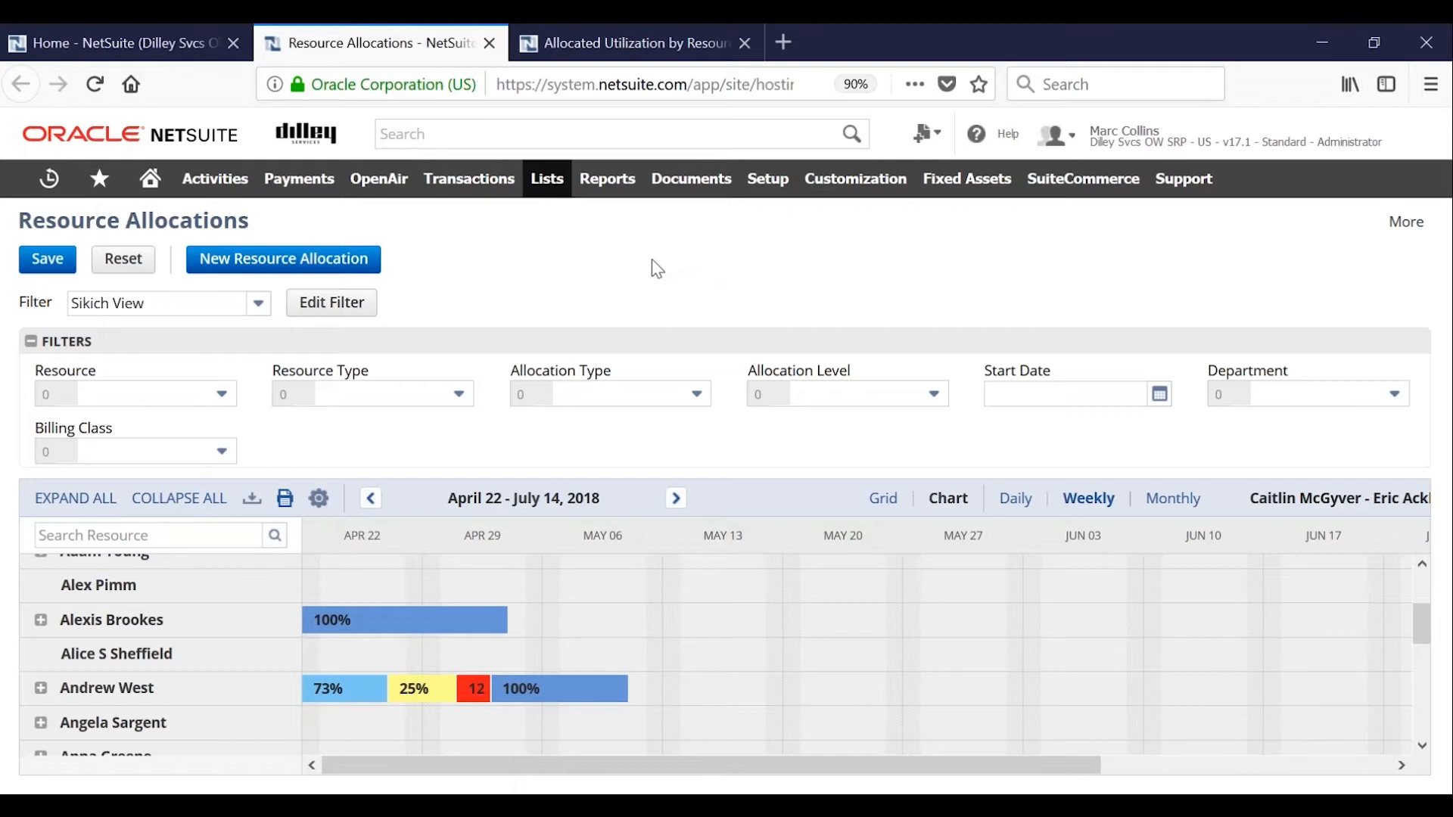
# Start a new resource allocation and open the detailed resource search from it.
pyautogui.click(332, 264)
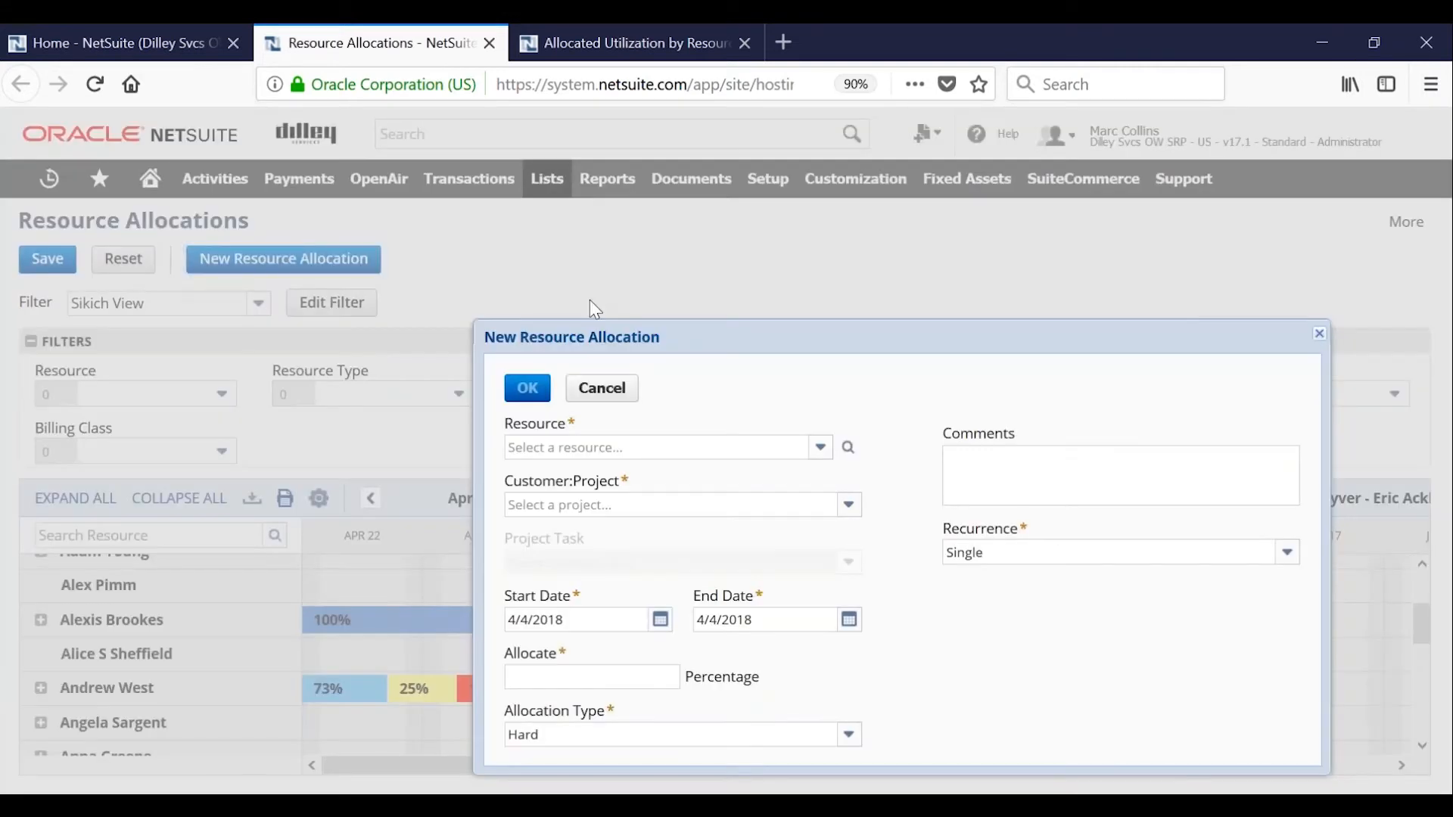
pyautogui.moveTo(604, 335); pyautogui.dragTo(558, 263)
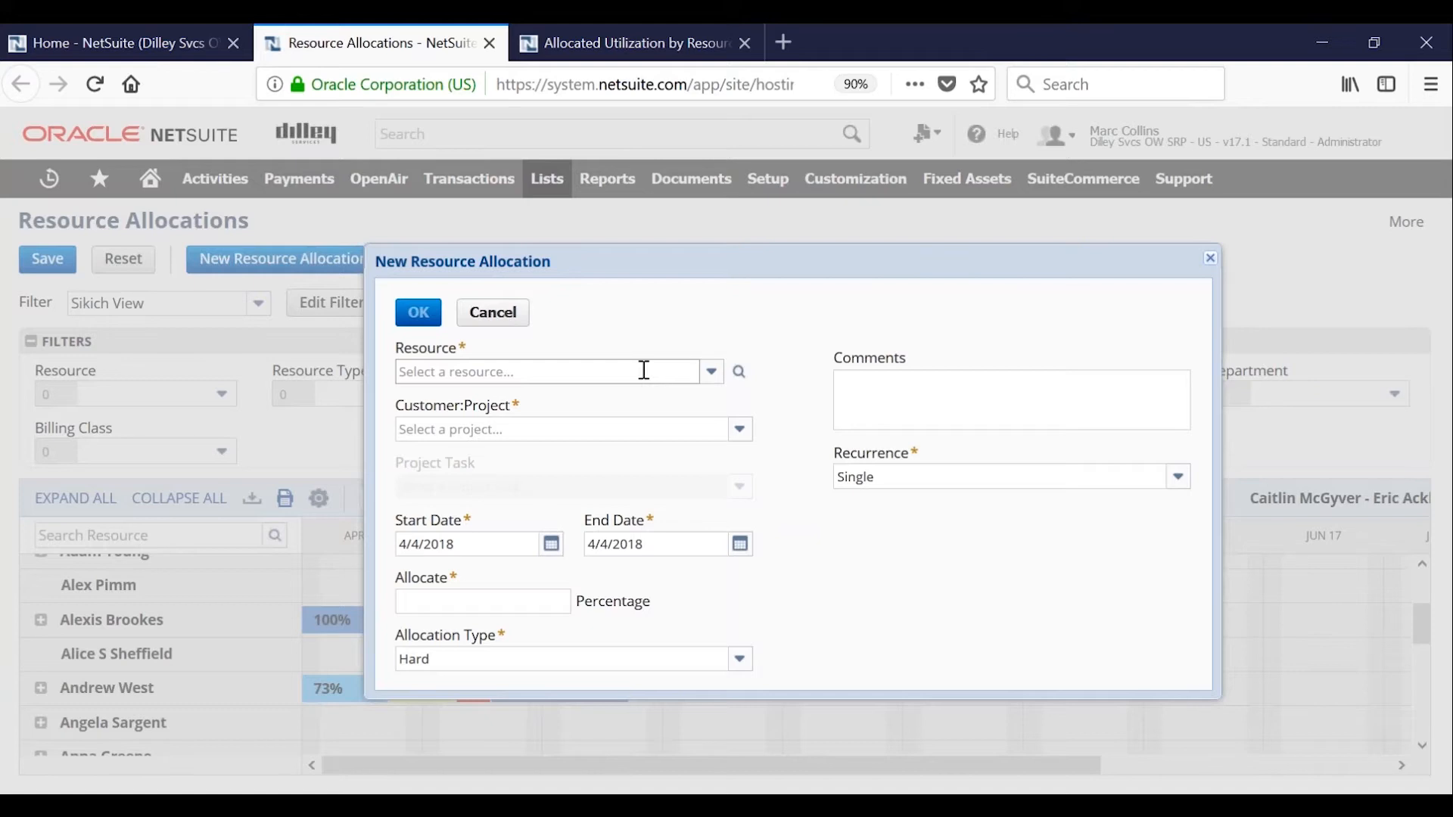
pyautogui.click(741, 376)
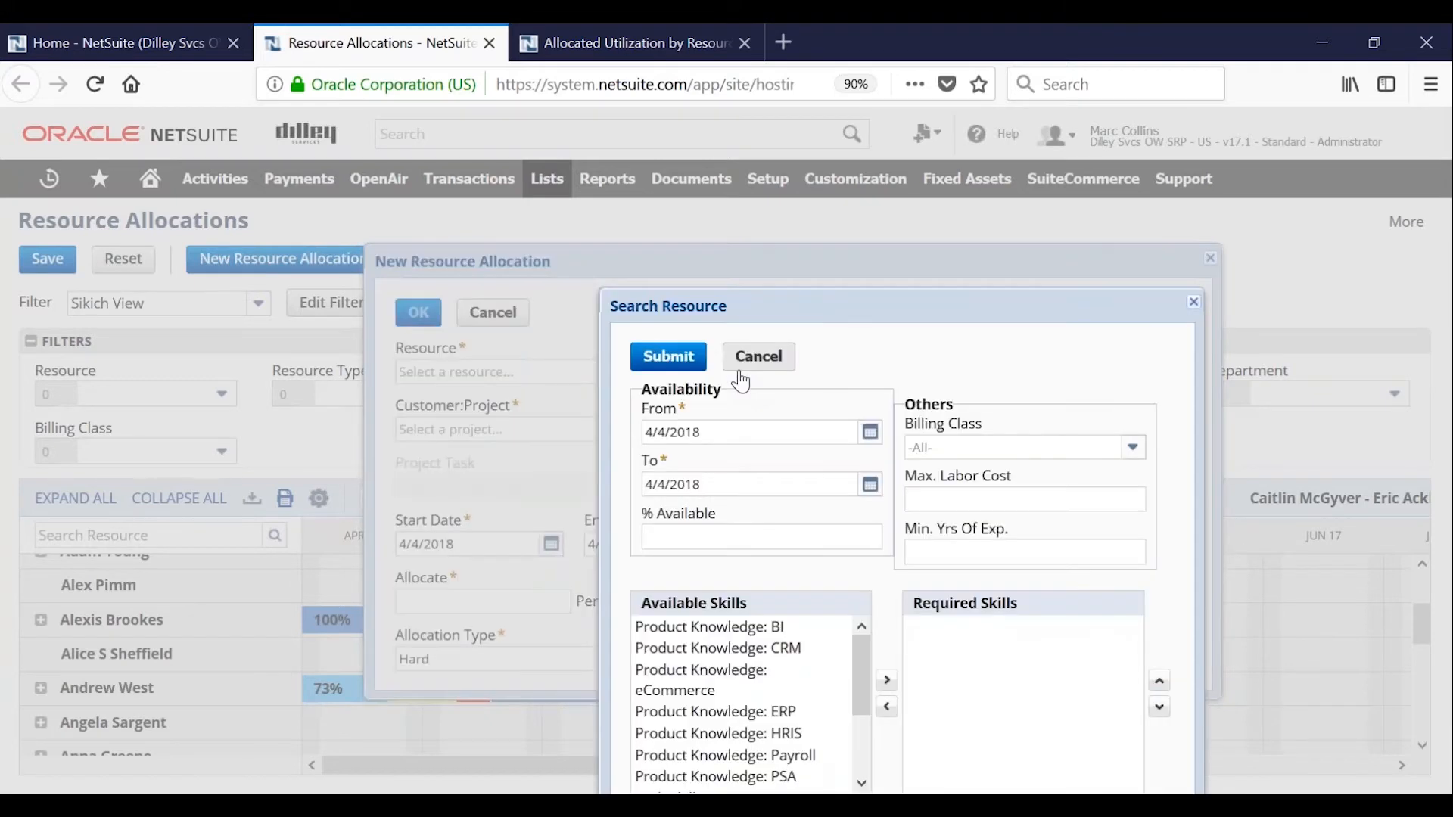
pyautogui.moveTo(666, 253); pyautogui.dragTo(636, 211)
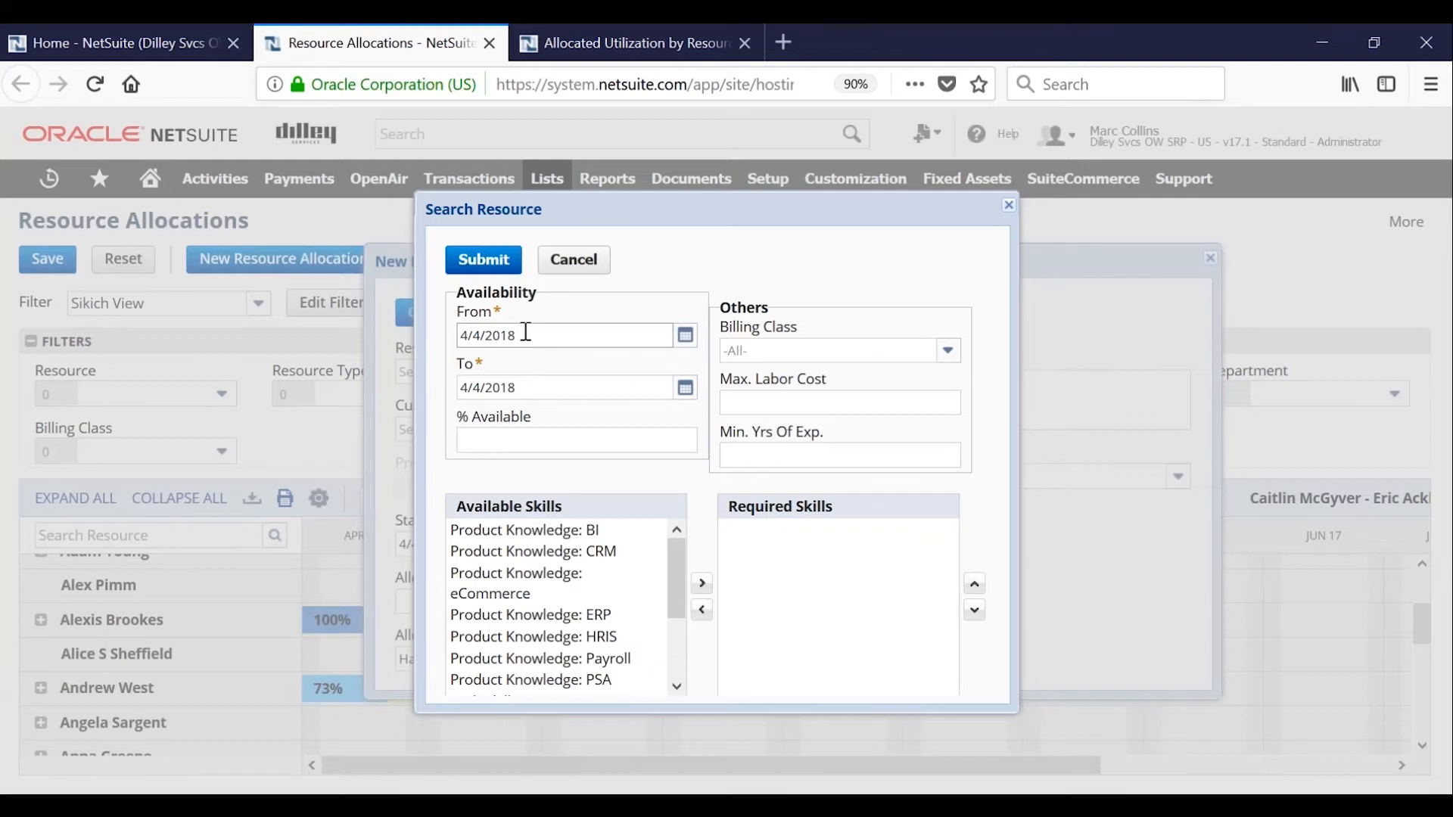
# Review the availability, billing class and skill criteria, and run the resource search with the default settings.
pyautogui.click(534, 441)
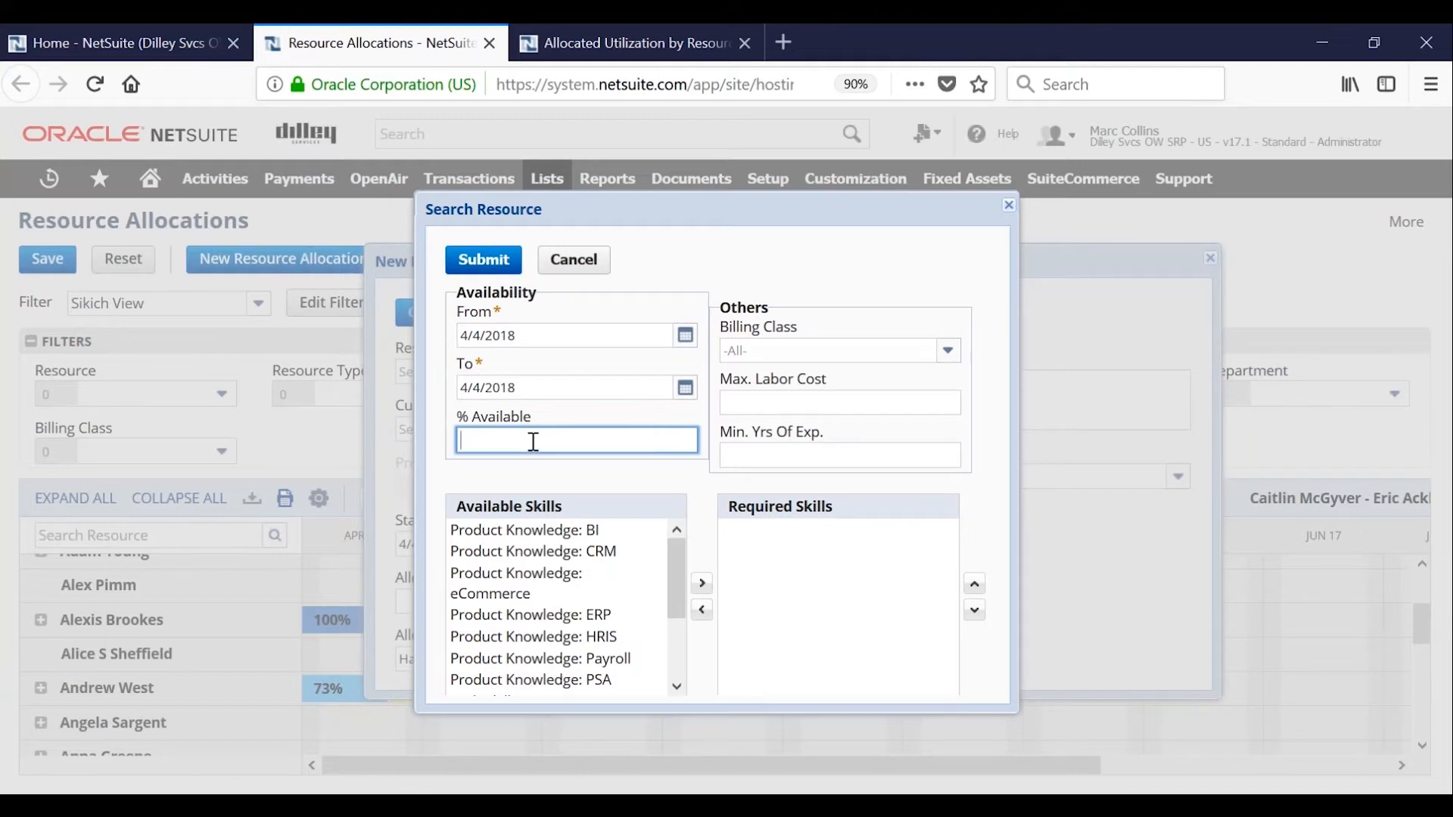
pyautogui.click(925, 345)
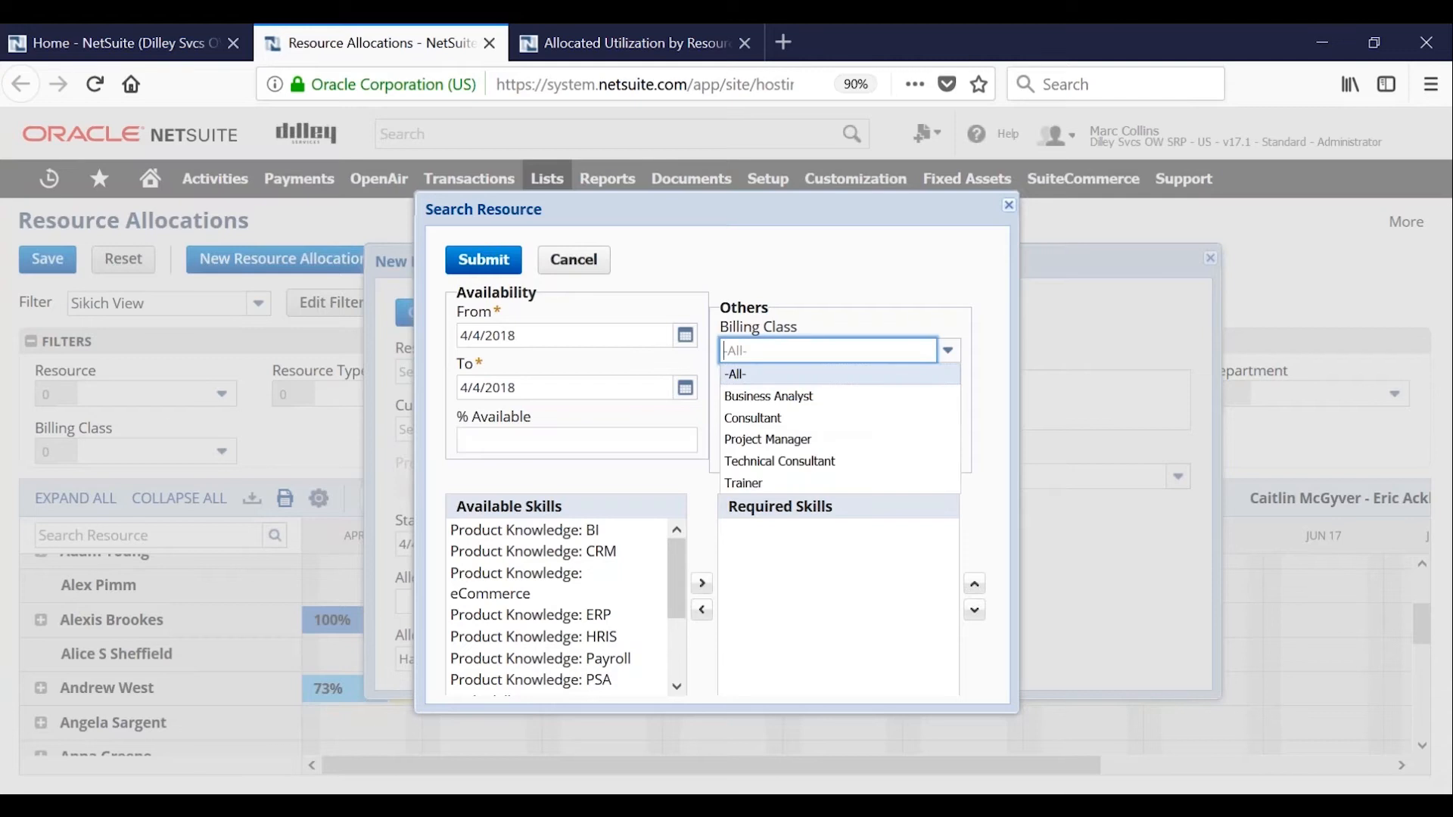
pyautogui.click(949, 356)
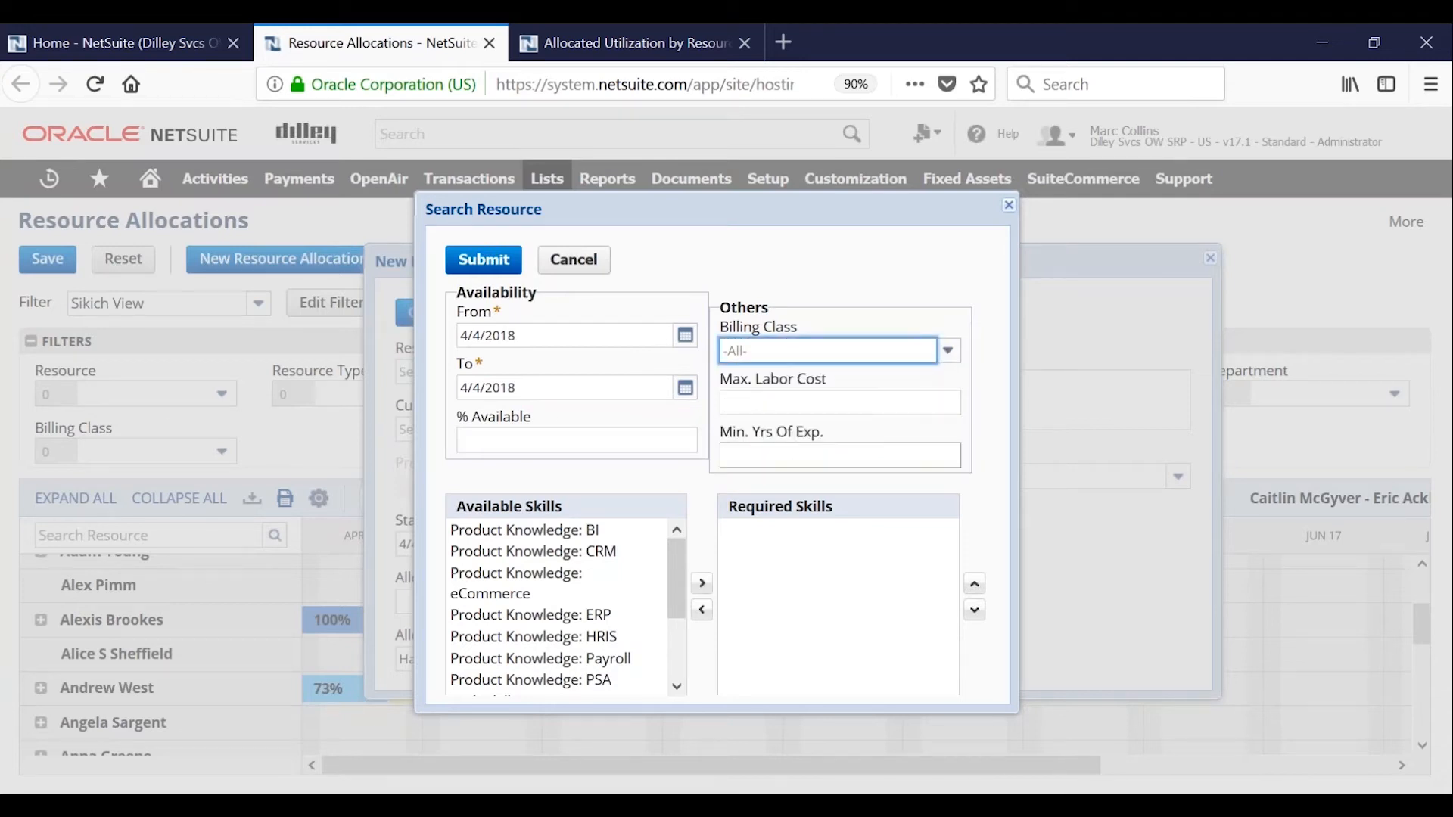
pyautogui.moveTo(675, 556)
pyautogui.mouseDown()
pyautogui.moveTo(677, 617)
pyautogui.moveTo(682, 557)
pyautogui.mouseUp()
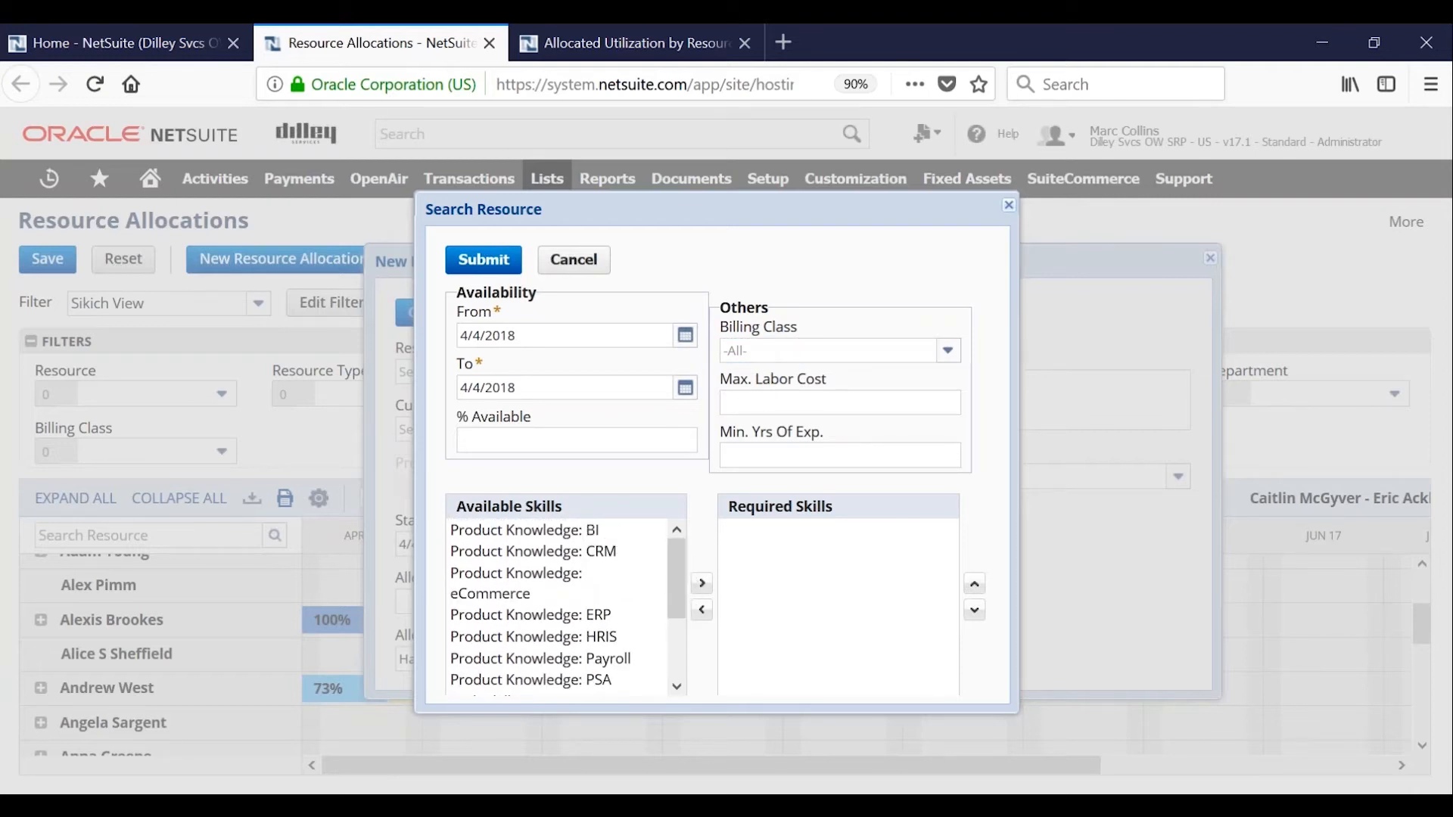
pyautogui.click(484, 260)
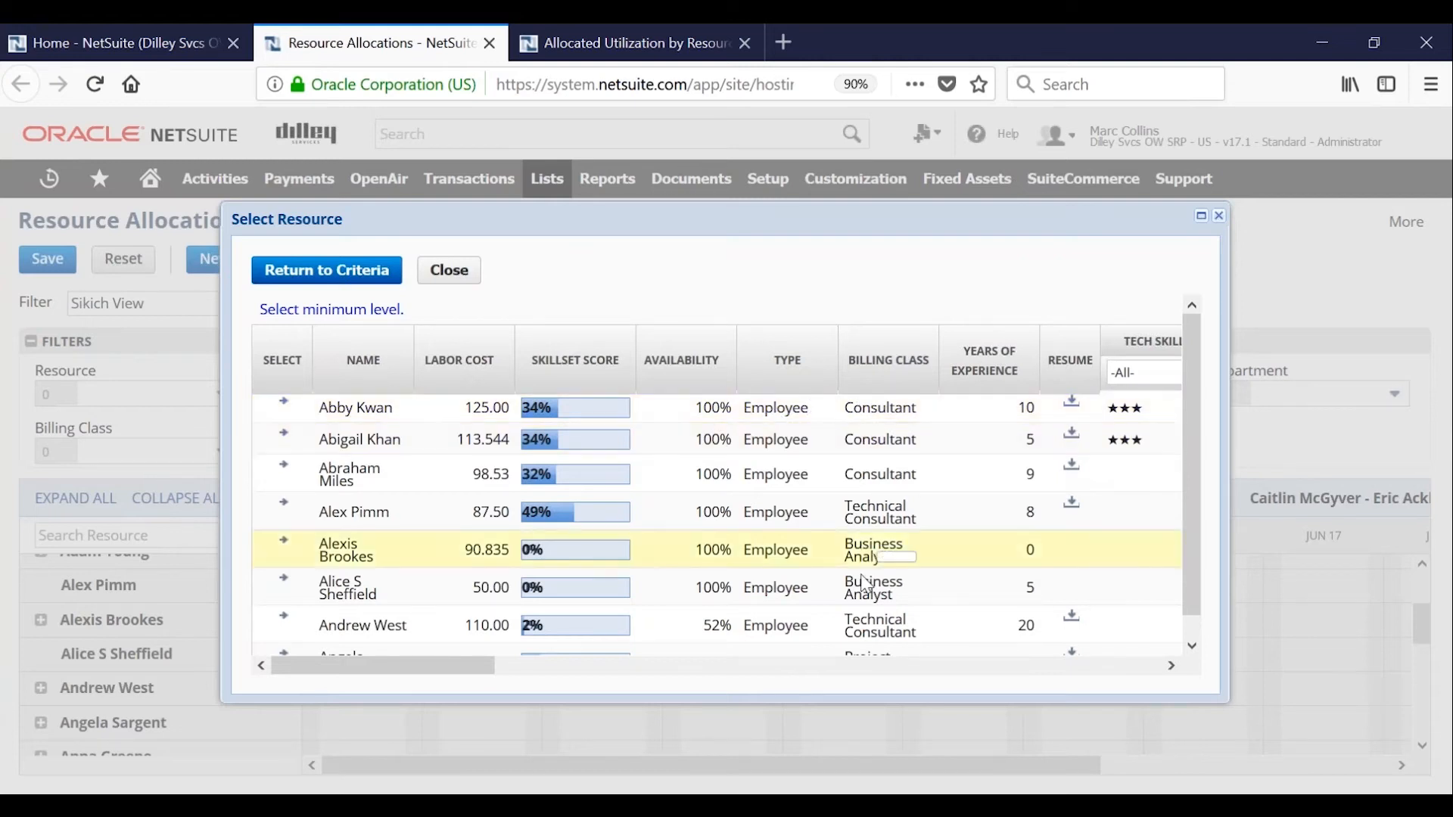
# View the resume of the first listed consultant and look over the skill columns in the search results.
pyautogui.click(1071, 407)
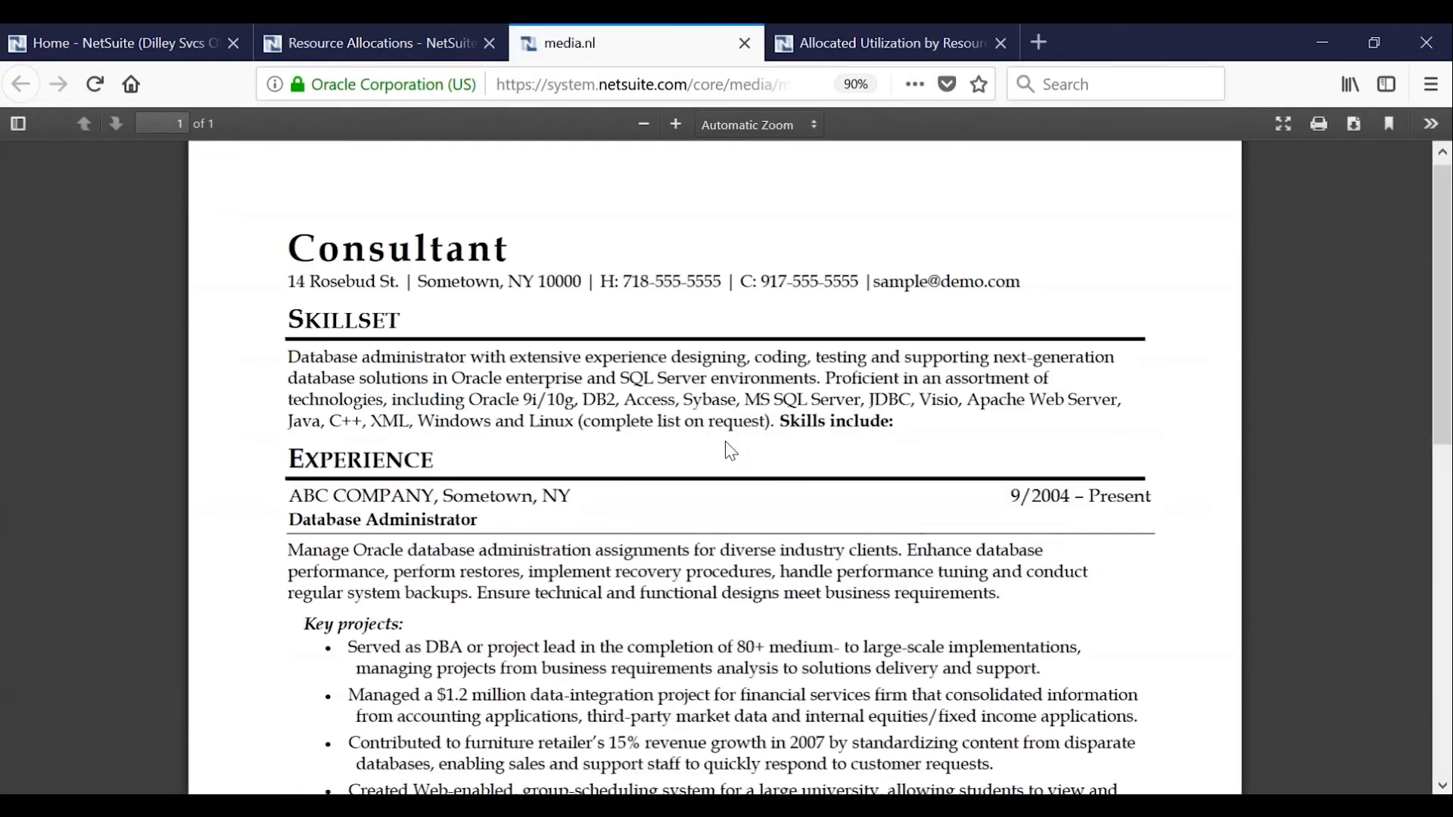
pyautogui.click(436, 53)
pyautogui.moveTo(459, 672); pyautogui.dragTo(530, 663)
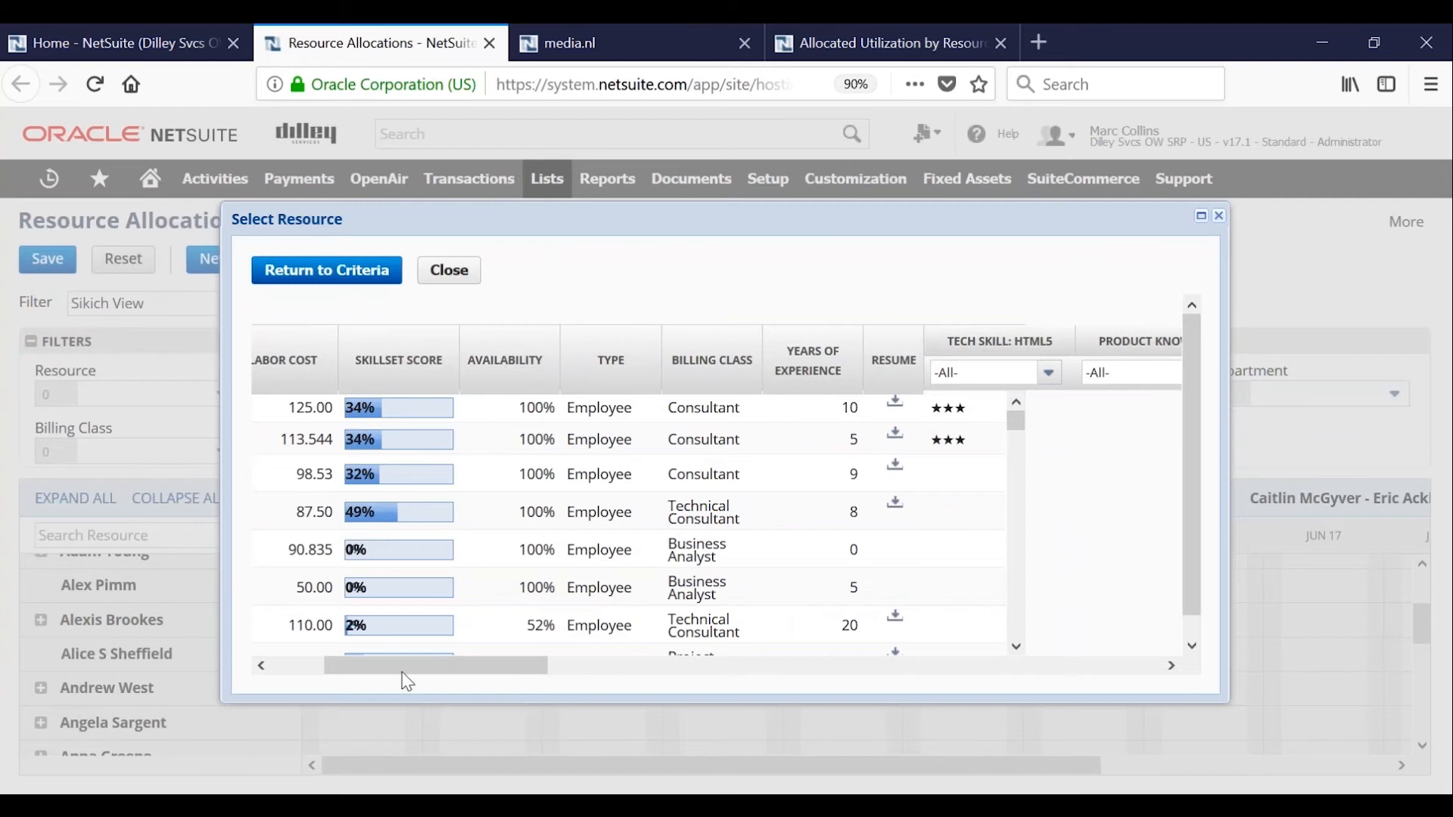
pyautogui.moveTo(403, 675); pyautogui.dragTo(276, 667)
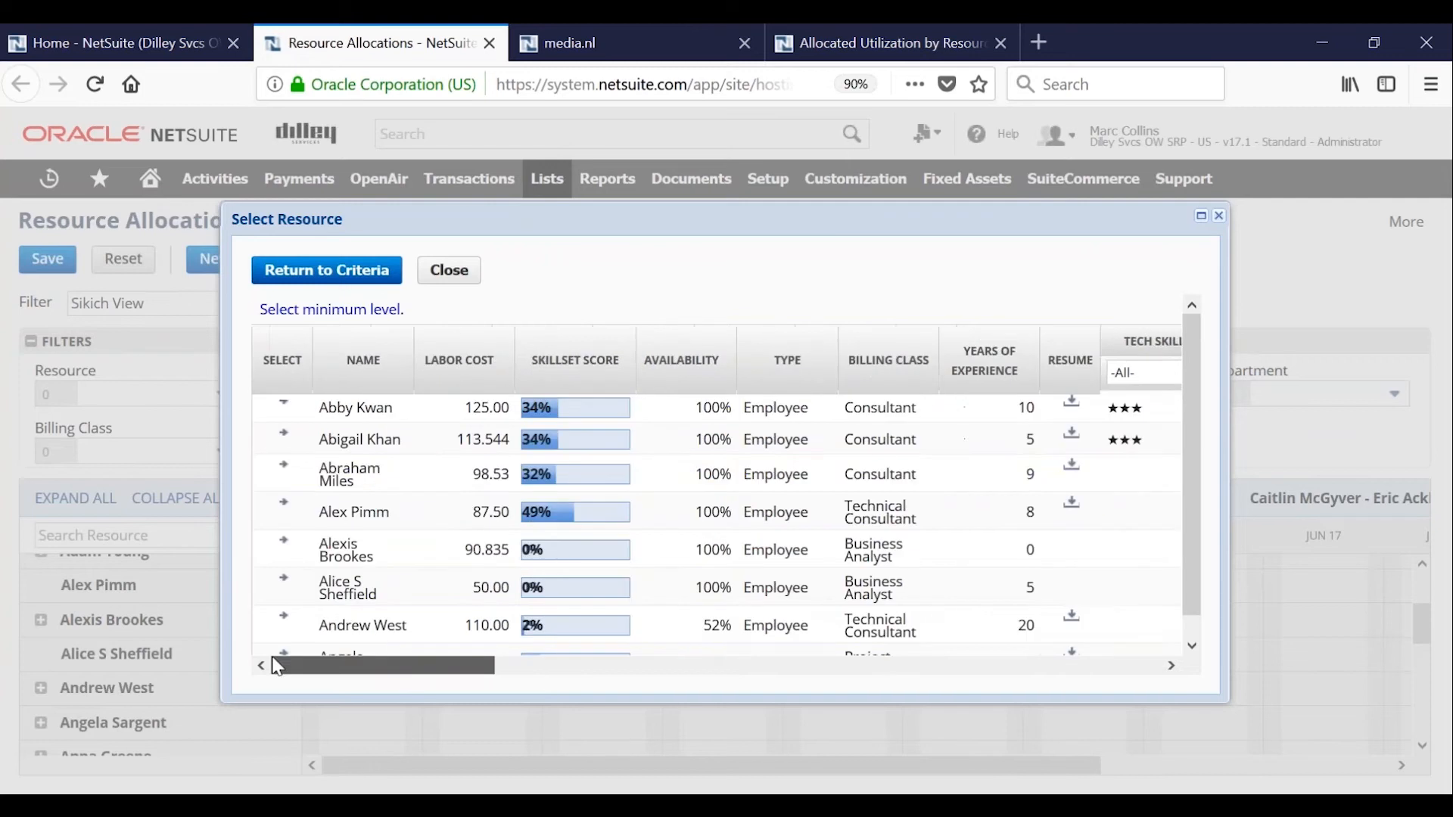
# Select the first listed consultant as the resource and assign the Abbott Inc. : CRM Integration project, leaving the project task empty.
pyautogui.click(285, 410)
pyautogui.click(728, 430)
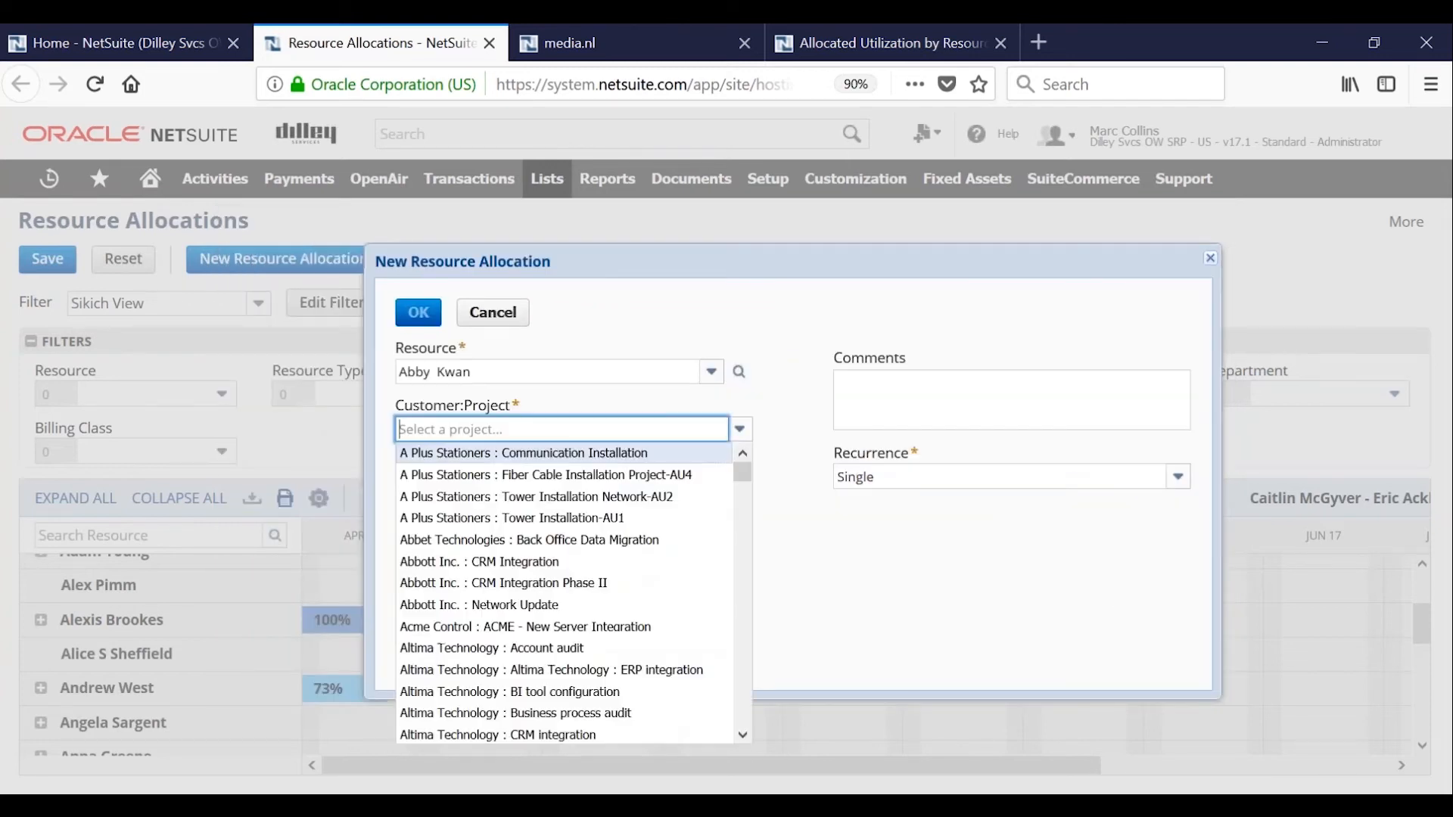
pyautogui.click(558, 564)
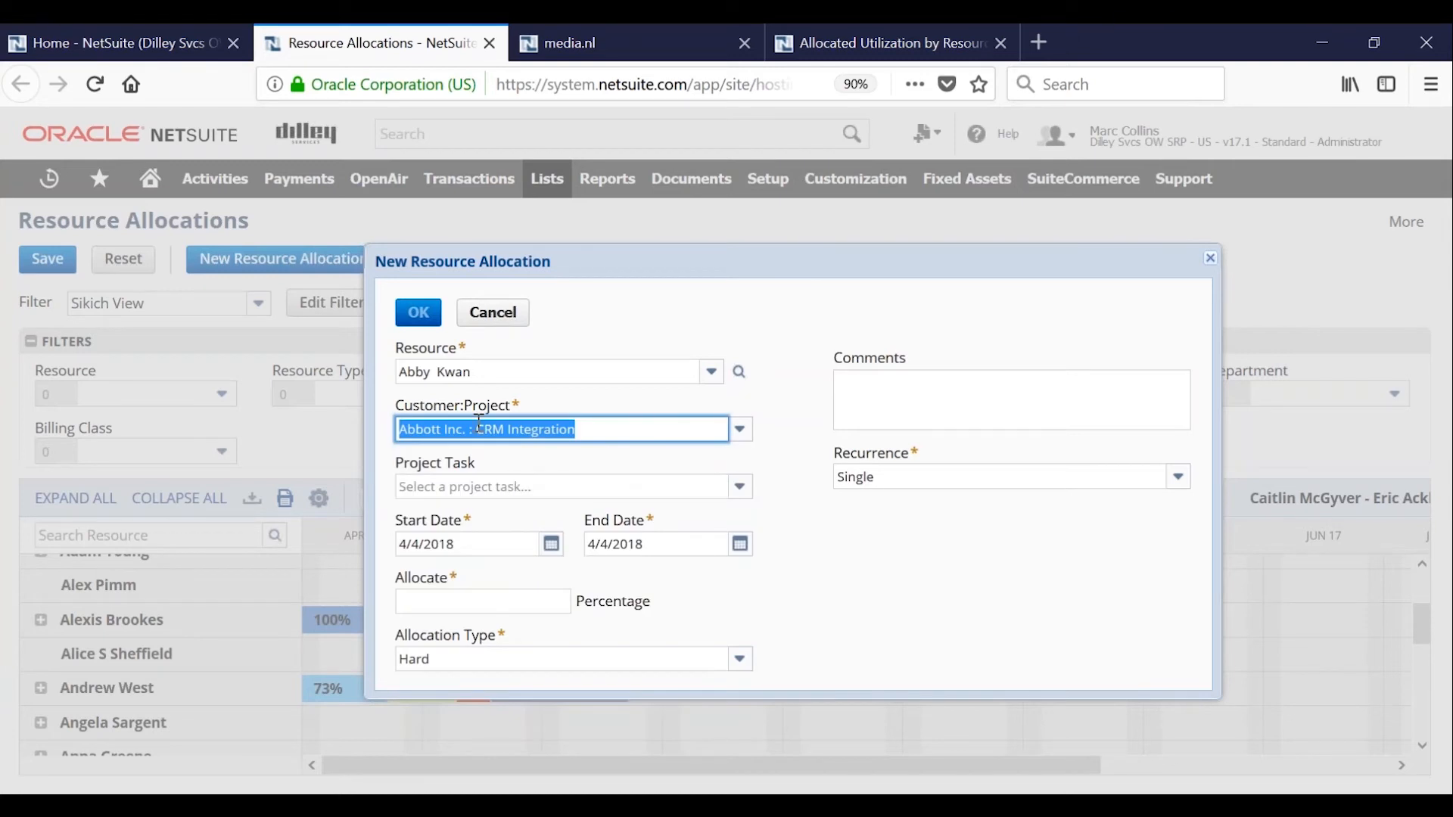
pyautogui.click(478, 487)
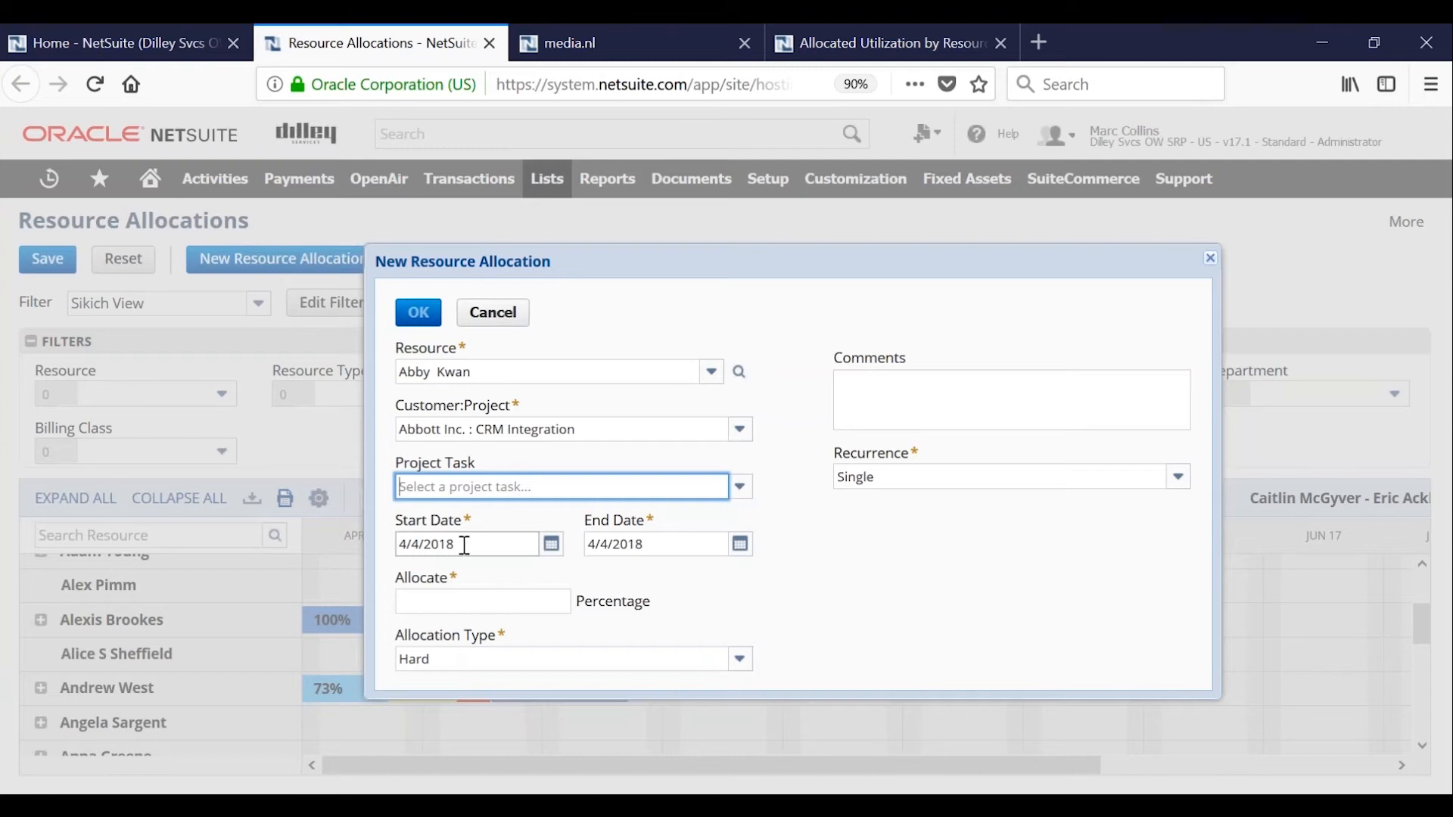
# Set the allocation's end date to 5/4/2018 and allocate 100 percent.
pyautogui.click(597, 545)
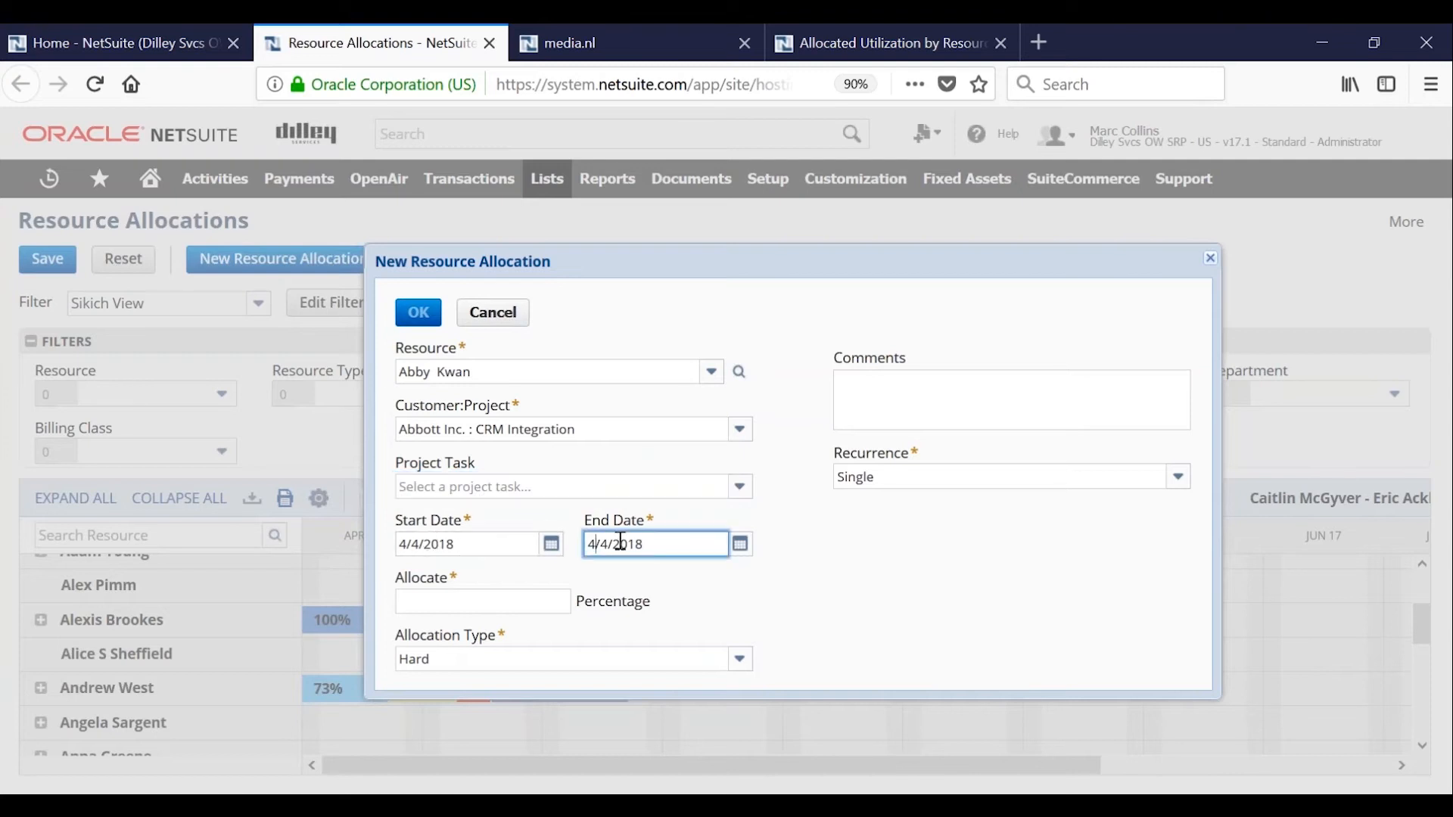
pyautogui.press('BackSpace')
pyautogui.write('5')
pyautogui.press('Tab')
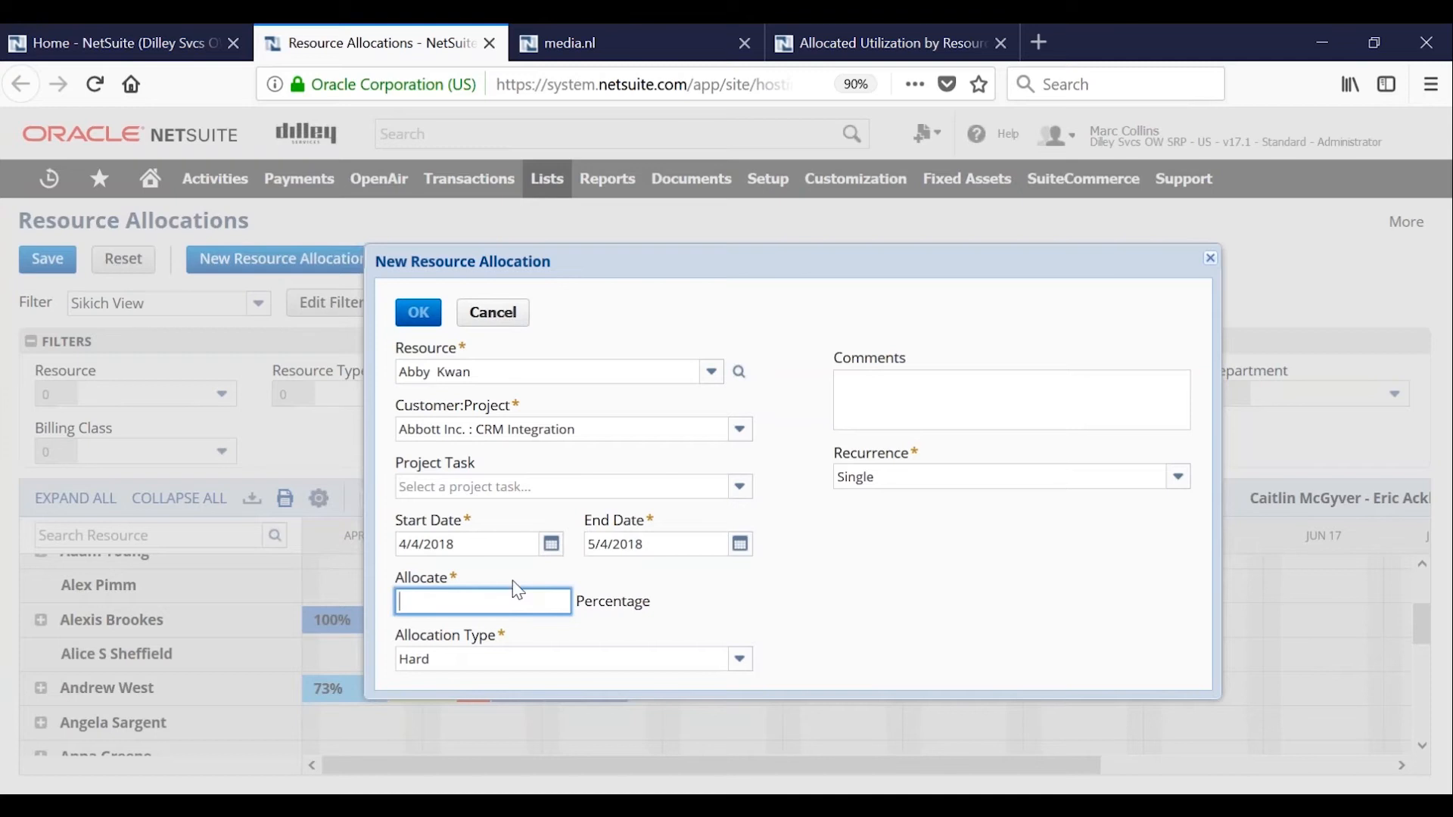
pyautogui.write('100')
pyautogui.press('Tab')
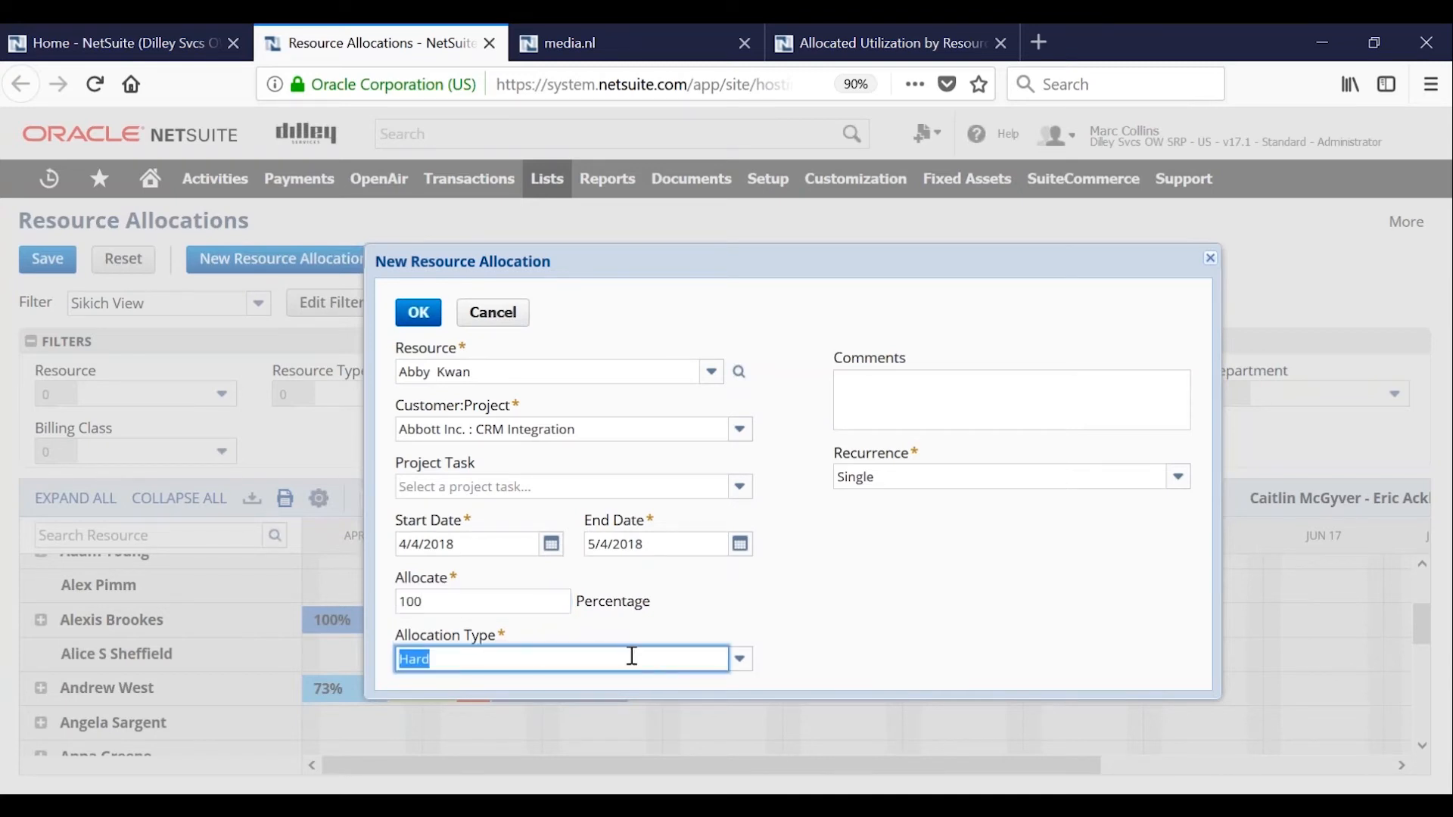
# Review the available allocation types and recurrence options, keeping Hard and Single.
pyautogui.click(740, 662)
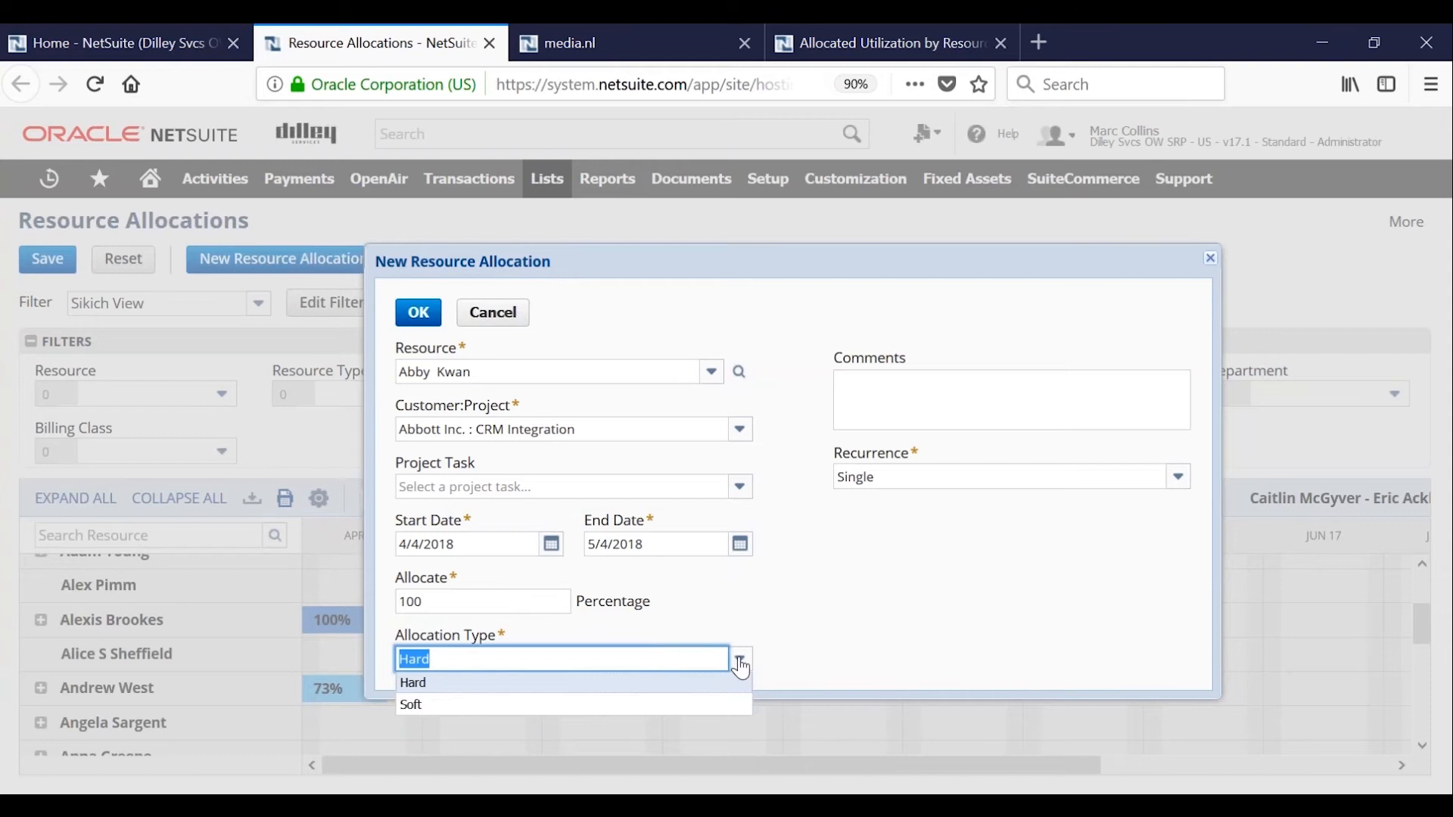
pyautogui.click(741, 663)
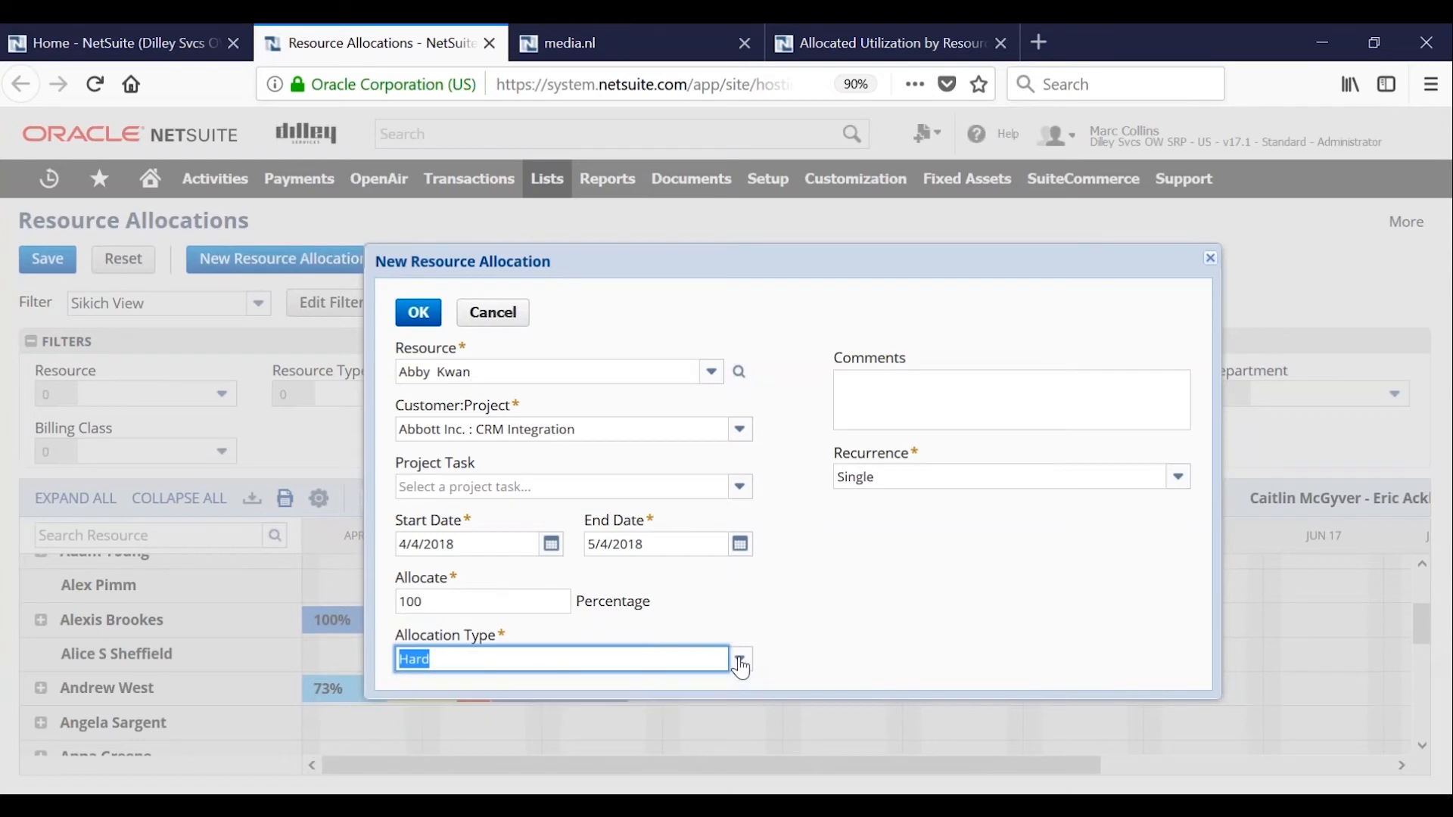
pyautogui.click(818, 611)
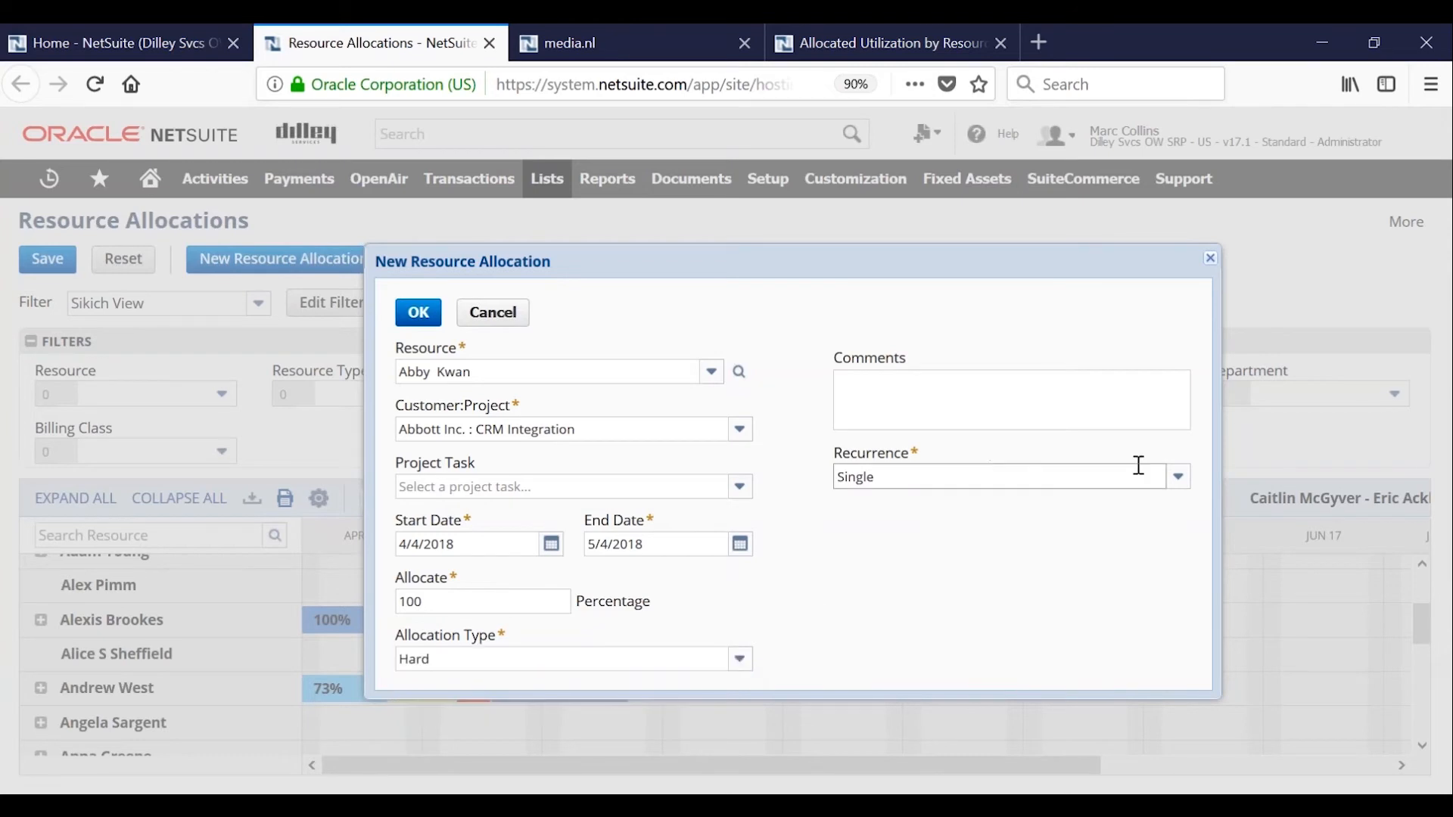
pyautogui.click(1183, 486)
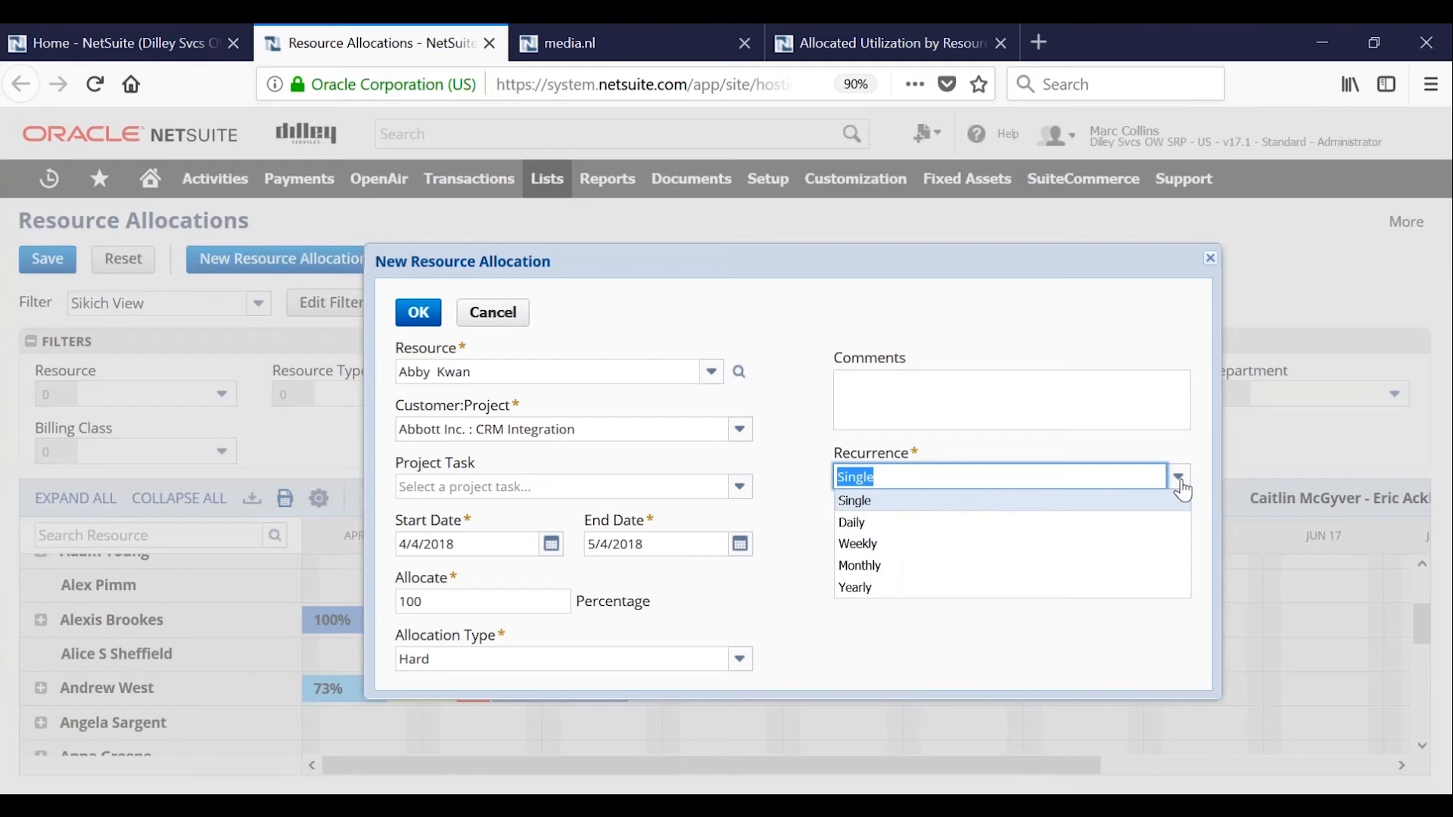
pyautogui.click(1178, 478)
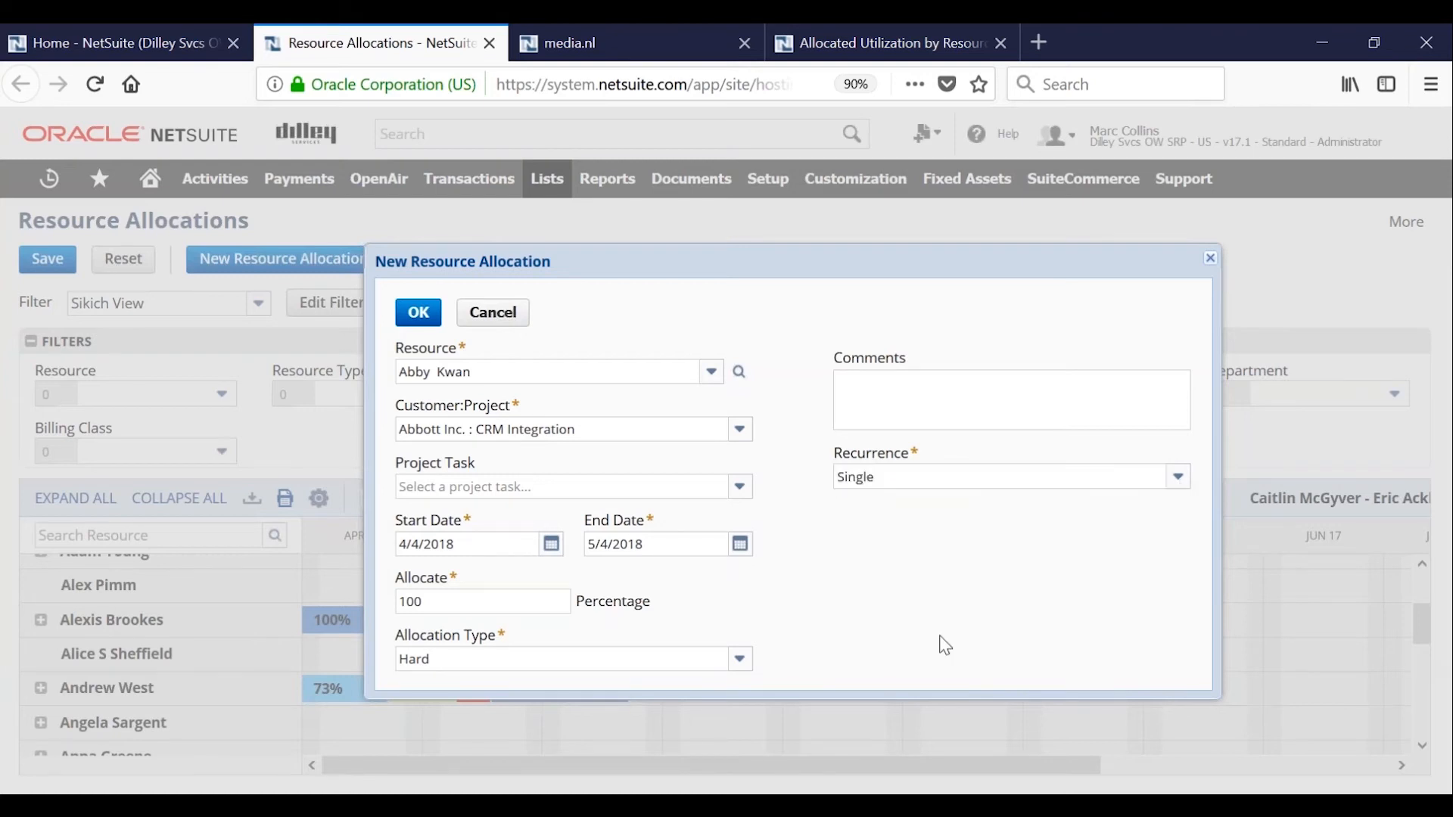
# Confirm the new resource allocation and save the changes to the allocation chart.
pyautogui.click(419, 313)
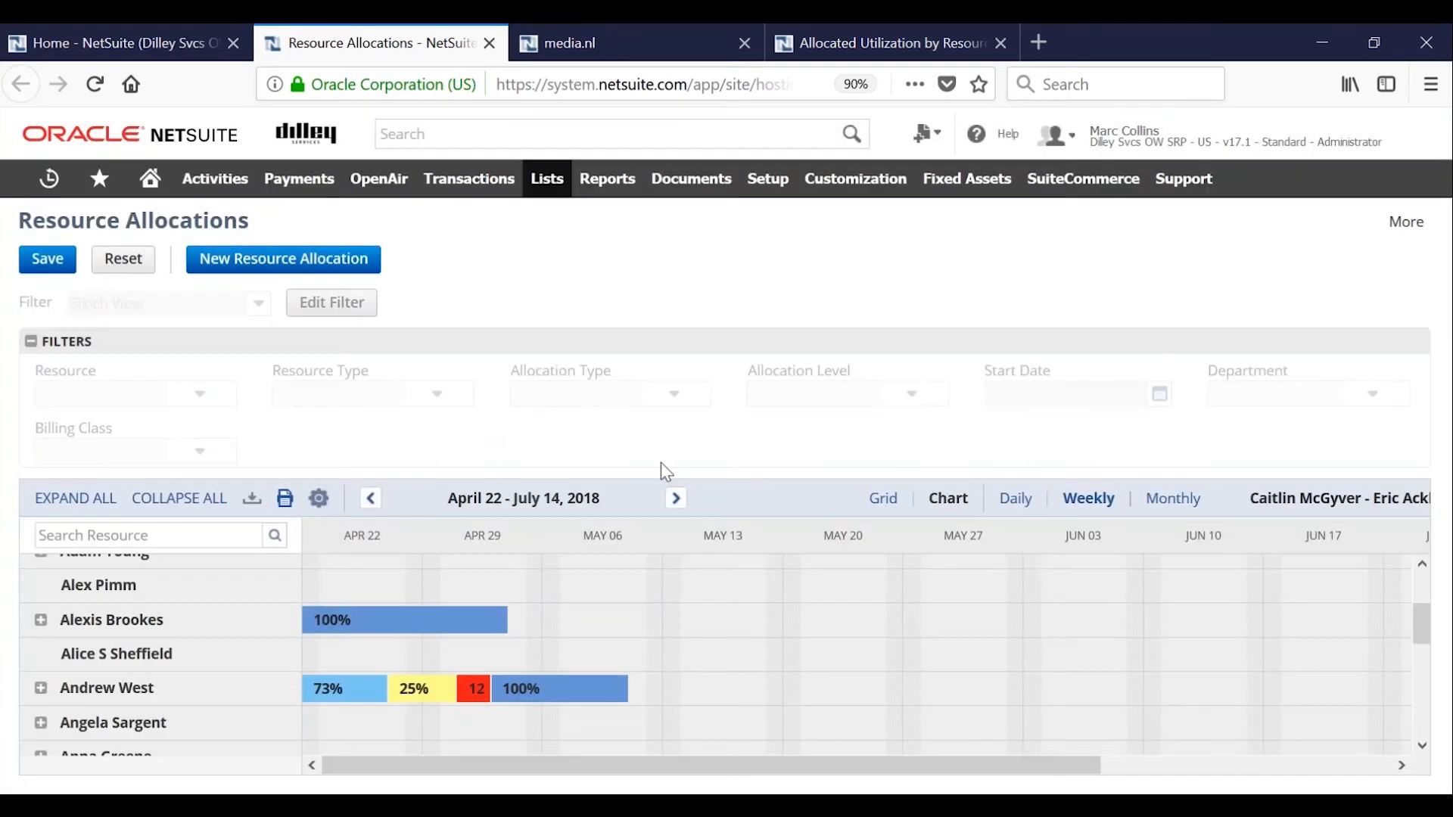
pyautogui.click(30, 260)
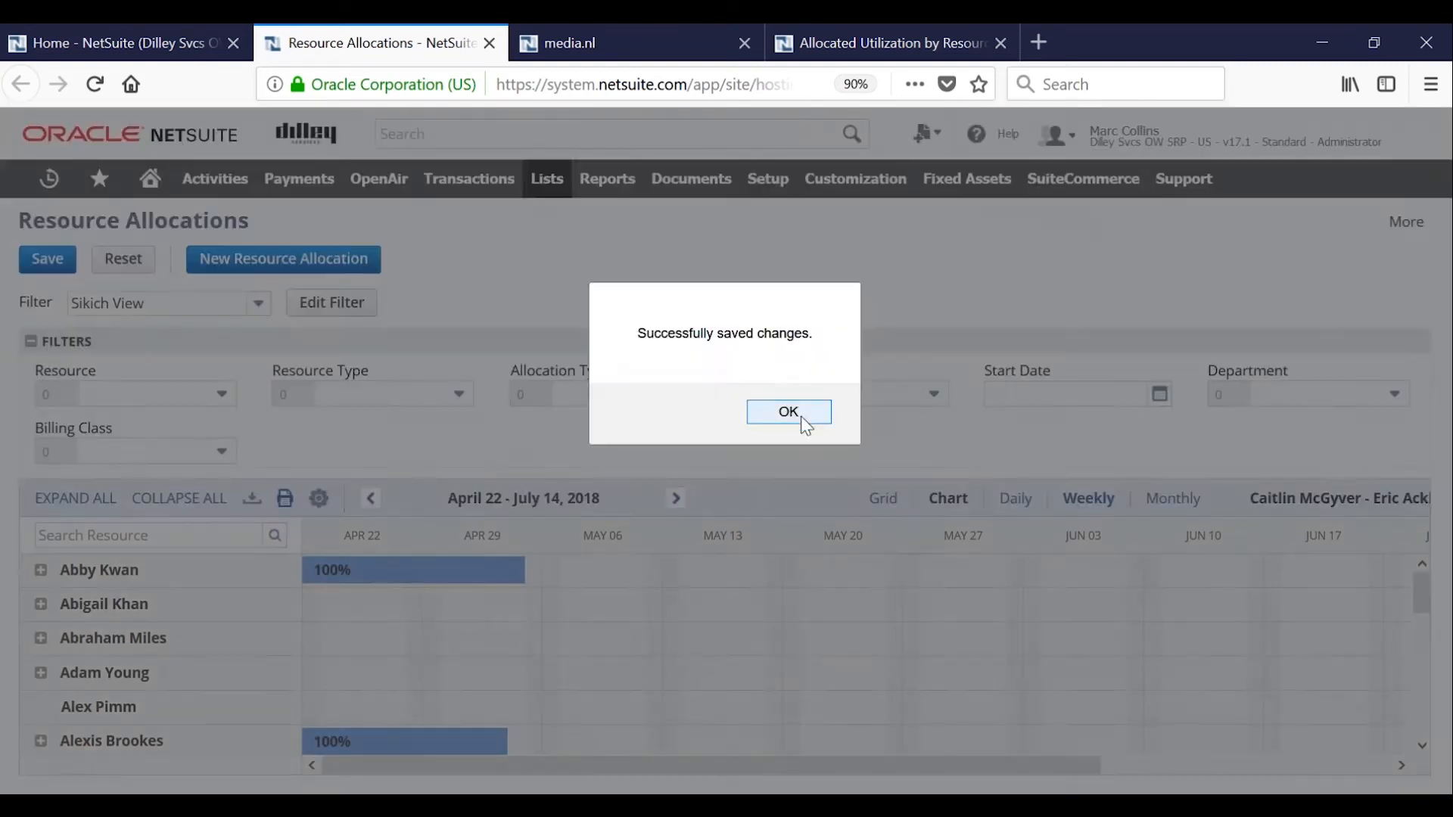
pyautogui.click(795, 415)
# Expand the resource with the 73%, 25% and 100% bars to view the individual project allocations.
pyautogui.scroll(-5, 628, 601)
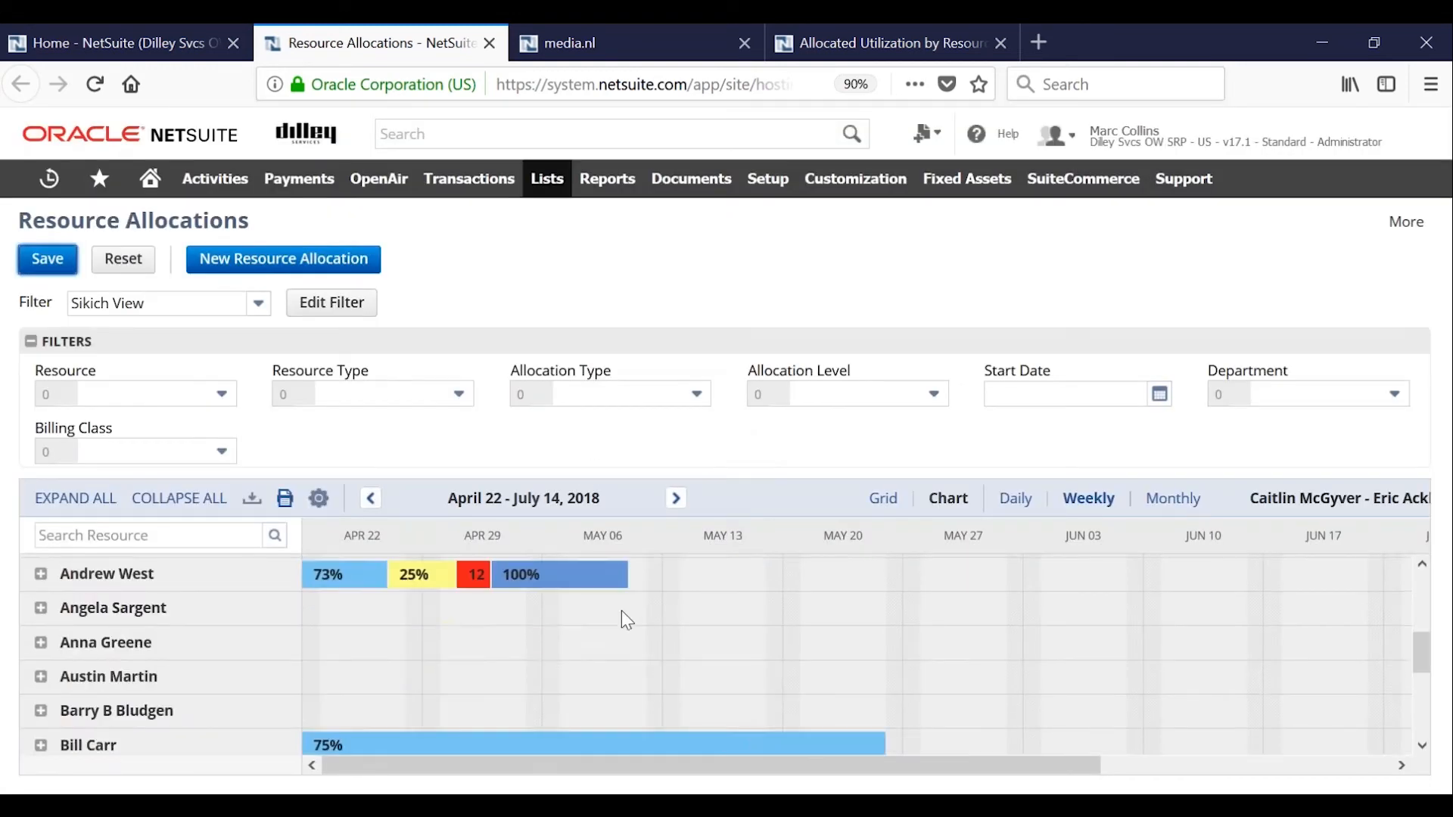
pyautogui.scroll(4, 620, 613)
pyautogui.scroll(-2, 628, 622)
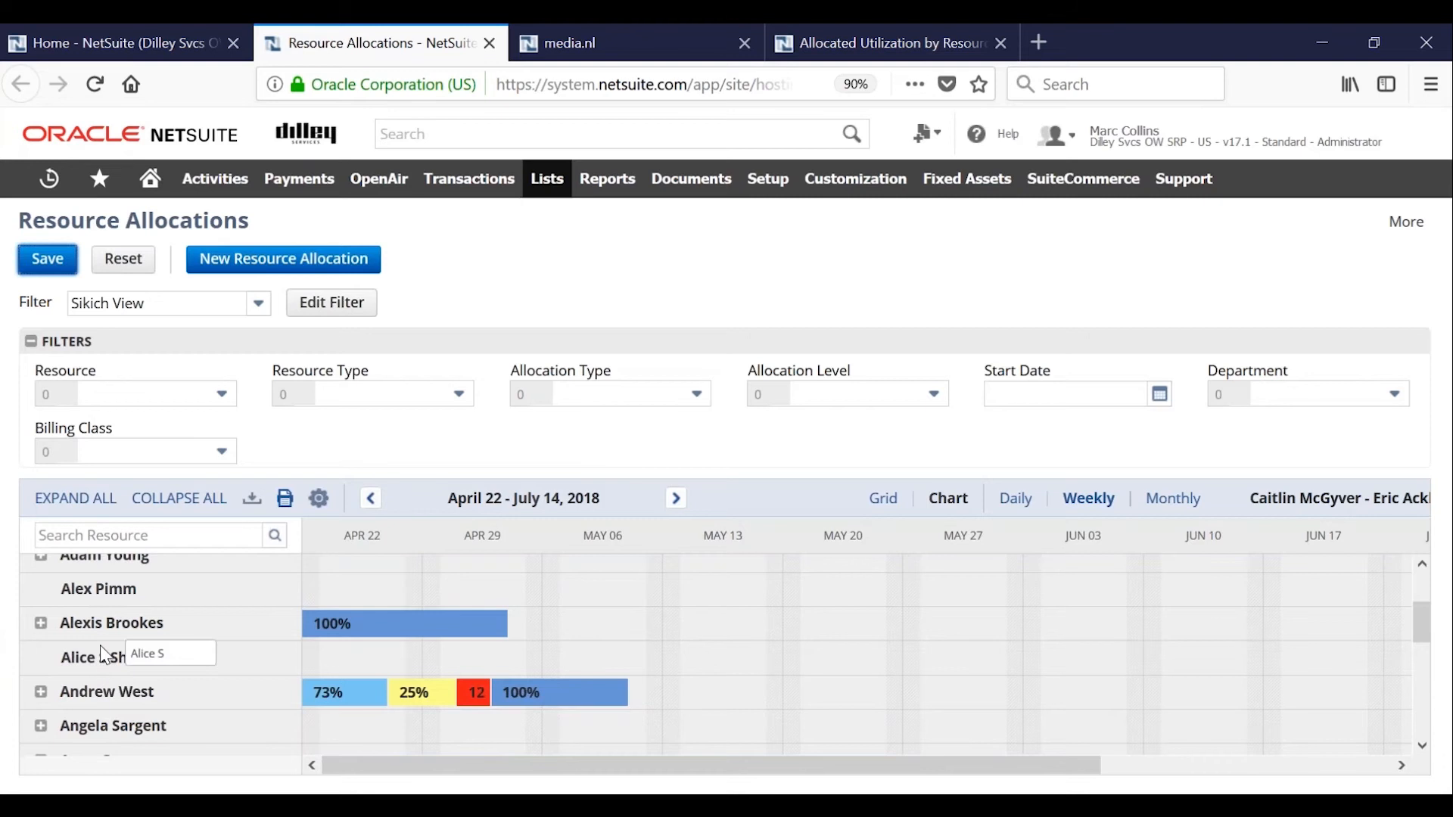
pyautogui.click(43, 693)
pyautogui.scroll(-1, 253, 665)
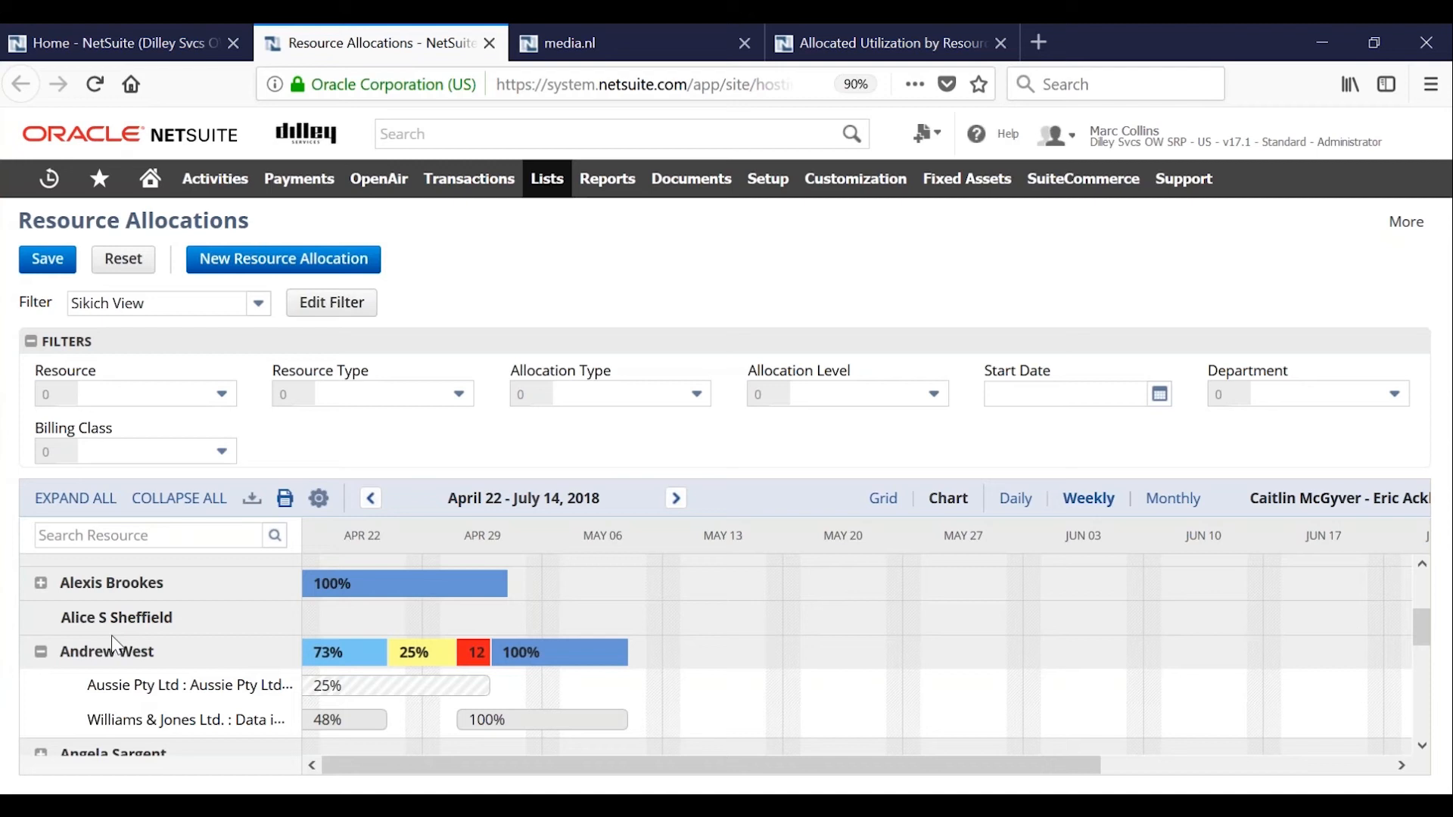
pyautogui.moveTo(416, 686)
# Move the 100% Williams & Jones Ltd. allocation to 5/4/2018–5/13/2018 and extend the project's 48% allocation up to its start.
pyautogui.moveTo(504, 719); pyautogui.dragTo(562, 722)
pyautogui.moveTo(347, 723)
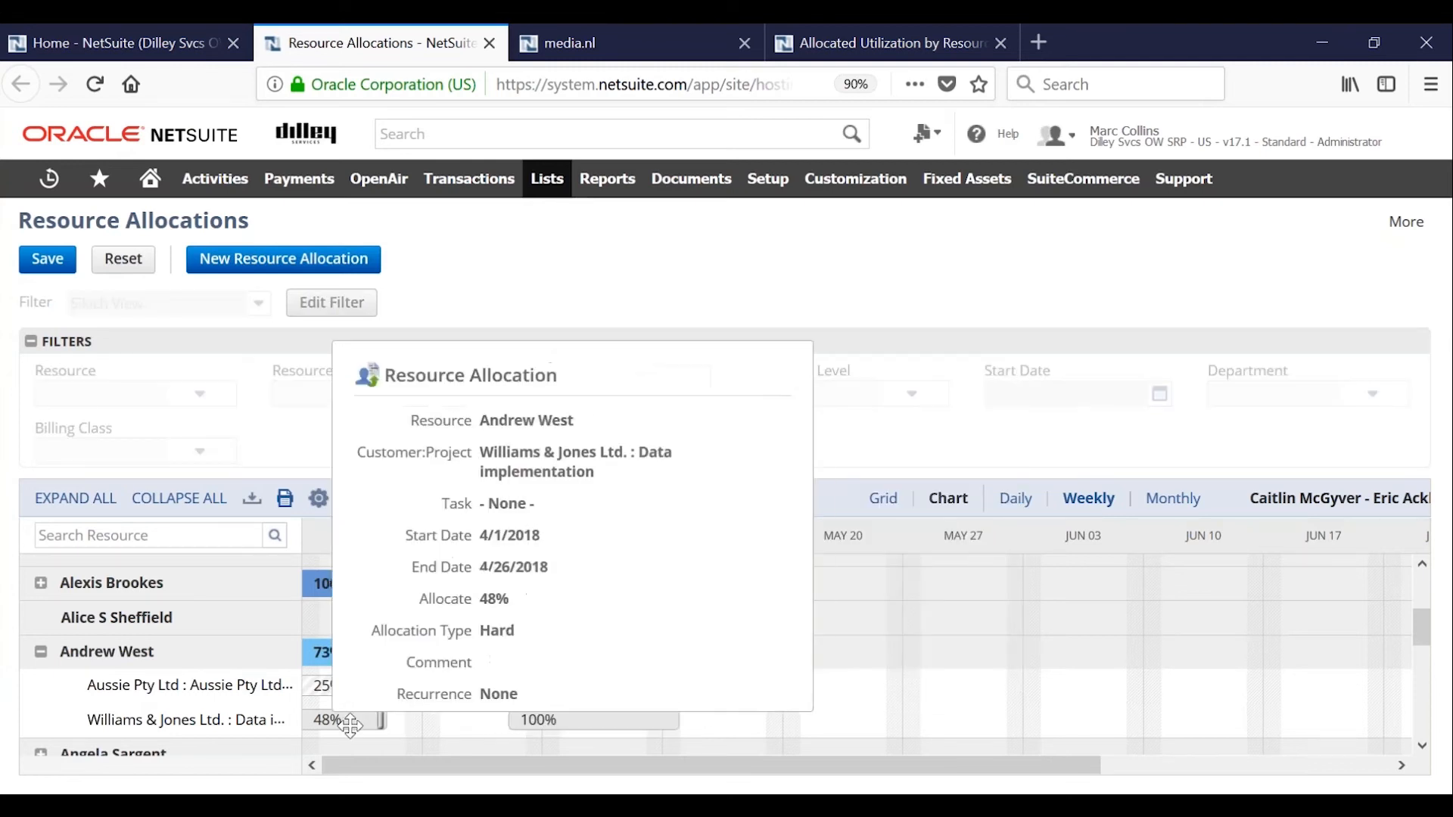
pyautogui.moveTo(347, 723); pyautogui.dragTo(504, 720)
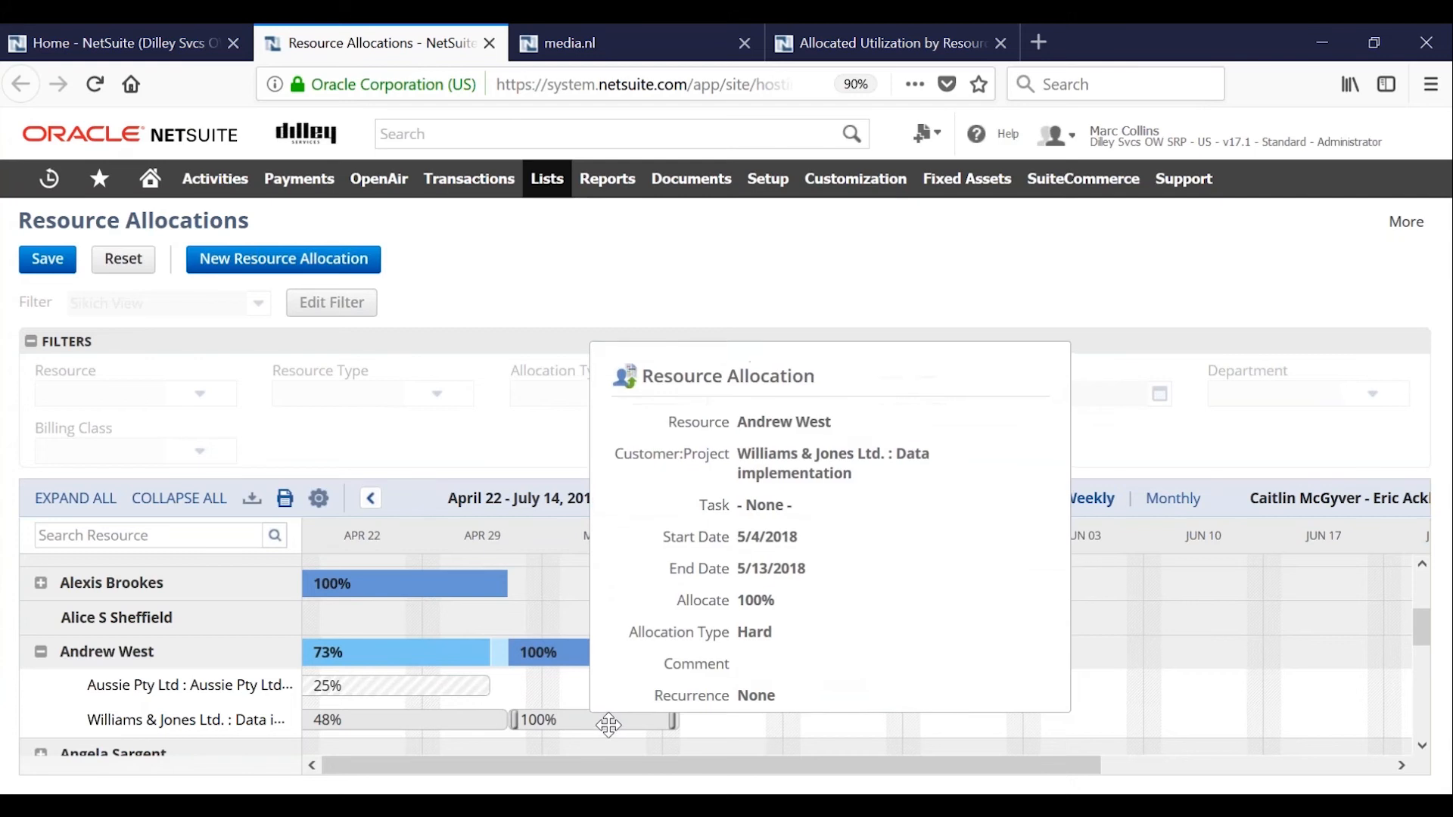
# Review the details of the moved 100% Williams & Jones Ltd. allocation, accept them, and save the chart changes.
pyautogui.doubleClick(603, 720)
pyautogui.moveTo(780, 342); pyautogui.dragTo(721, 224)
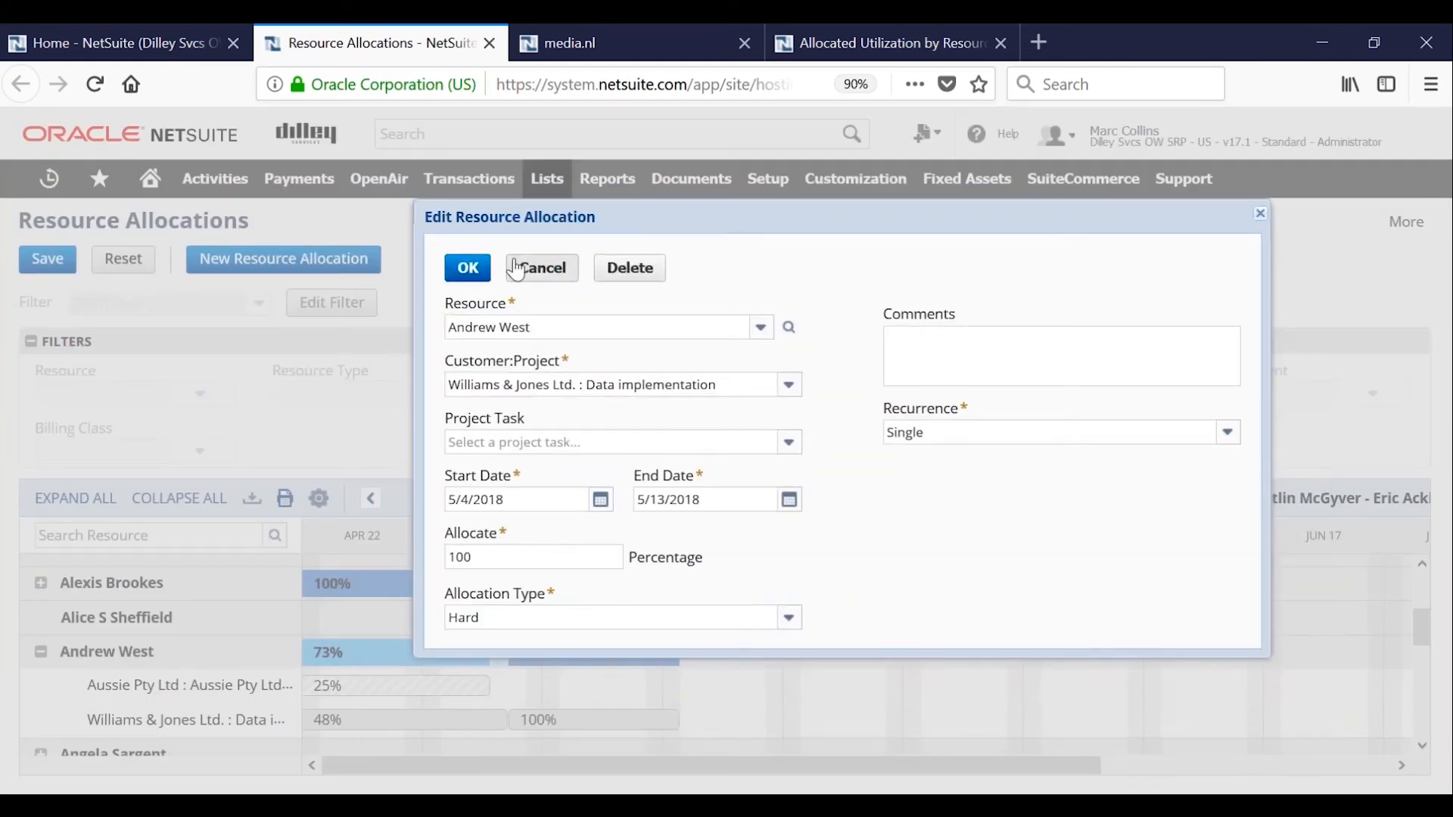
pyautogui.click(471, 271)
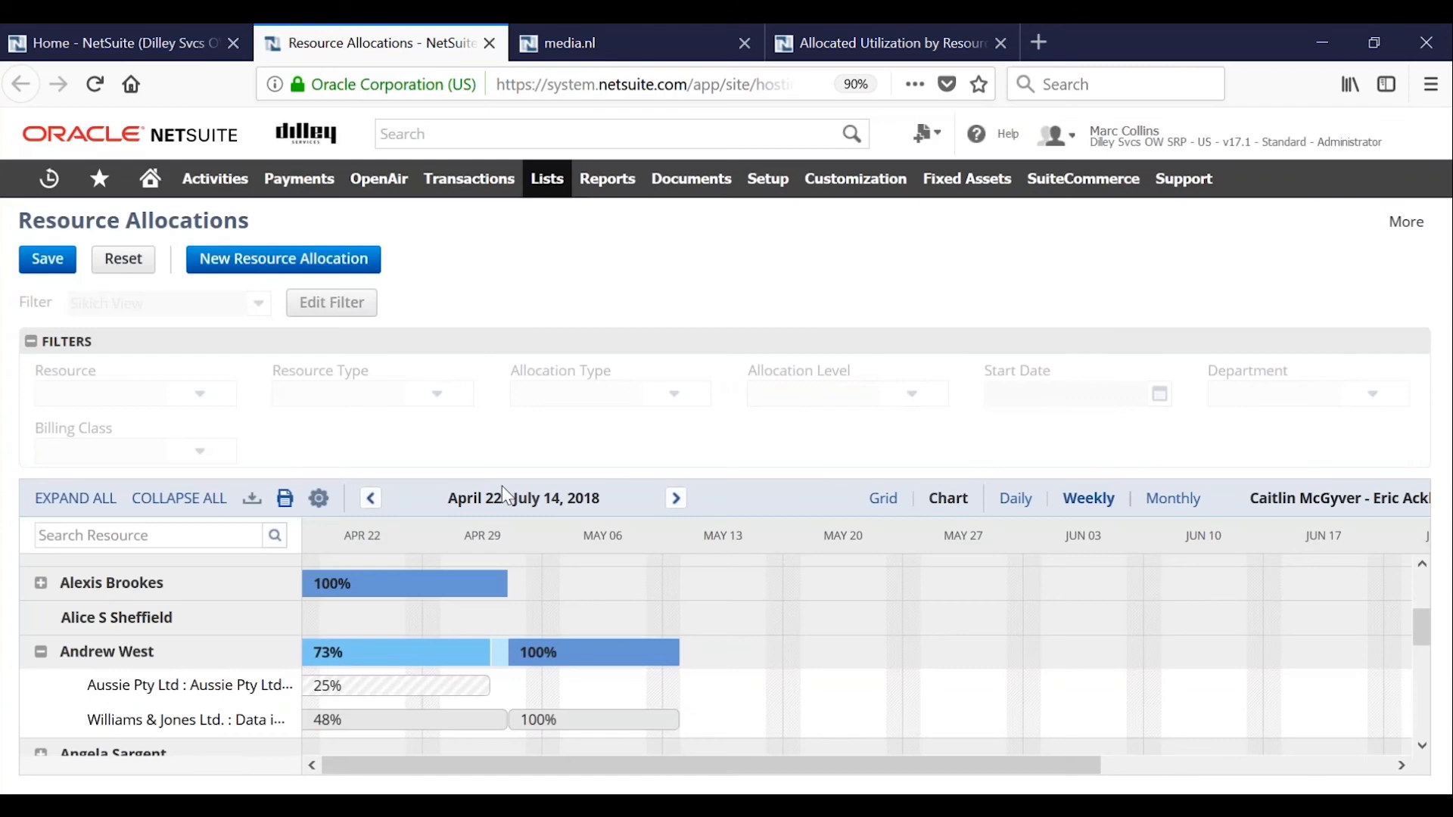
pyautogui.click(45, 259)
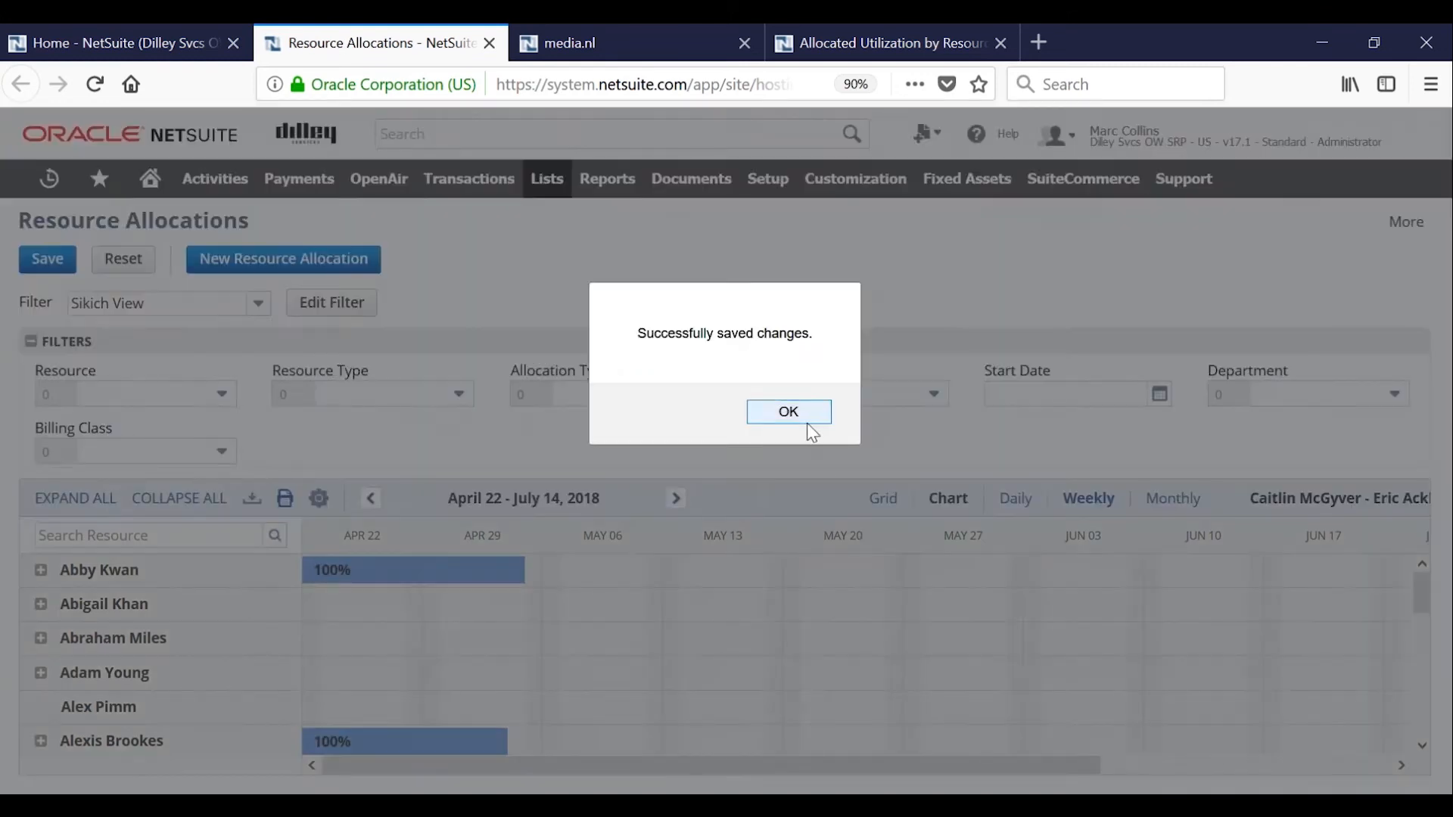
# Examine the choices available in the Resource Type, Allocation Type and Allocation Level filters without selecting any.
pyautogui.click(806, 421)
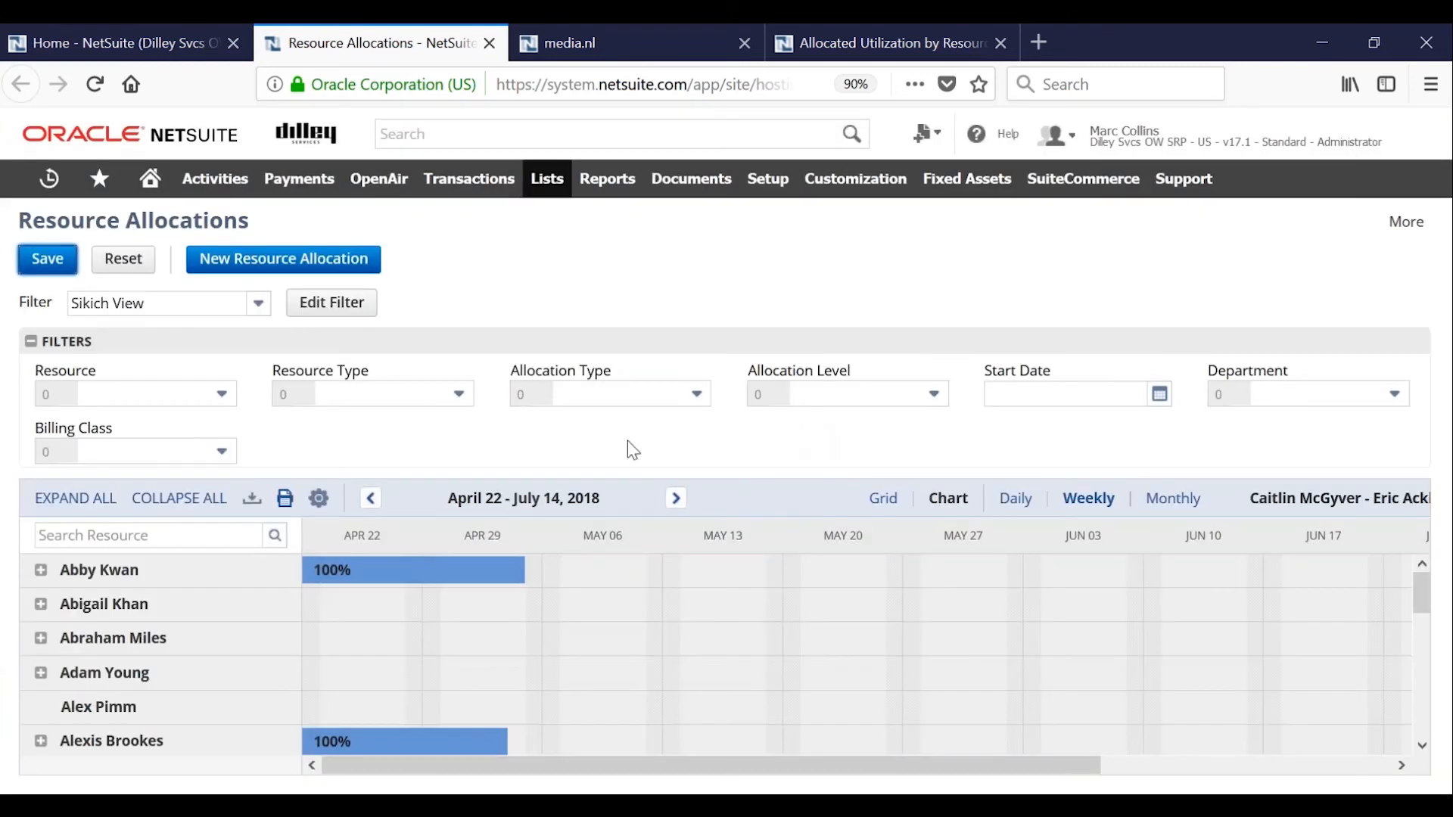
pyautogui.scroll(-5, 463, 631)
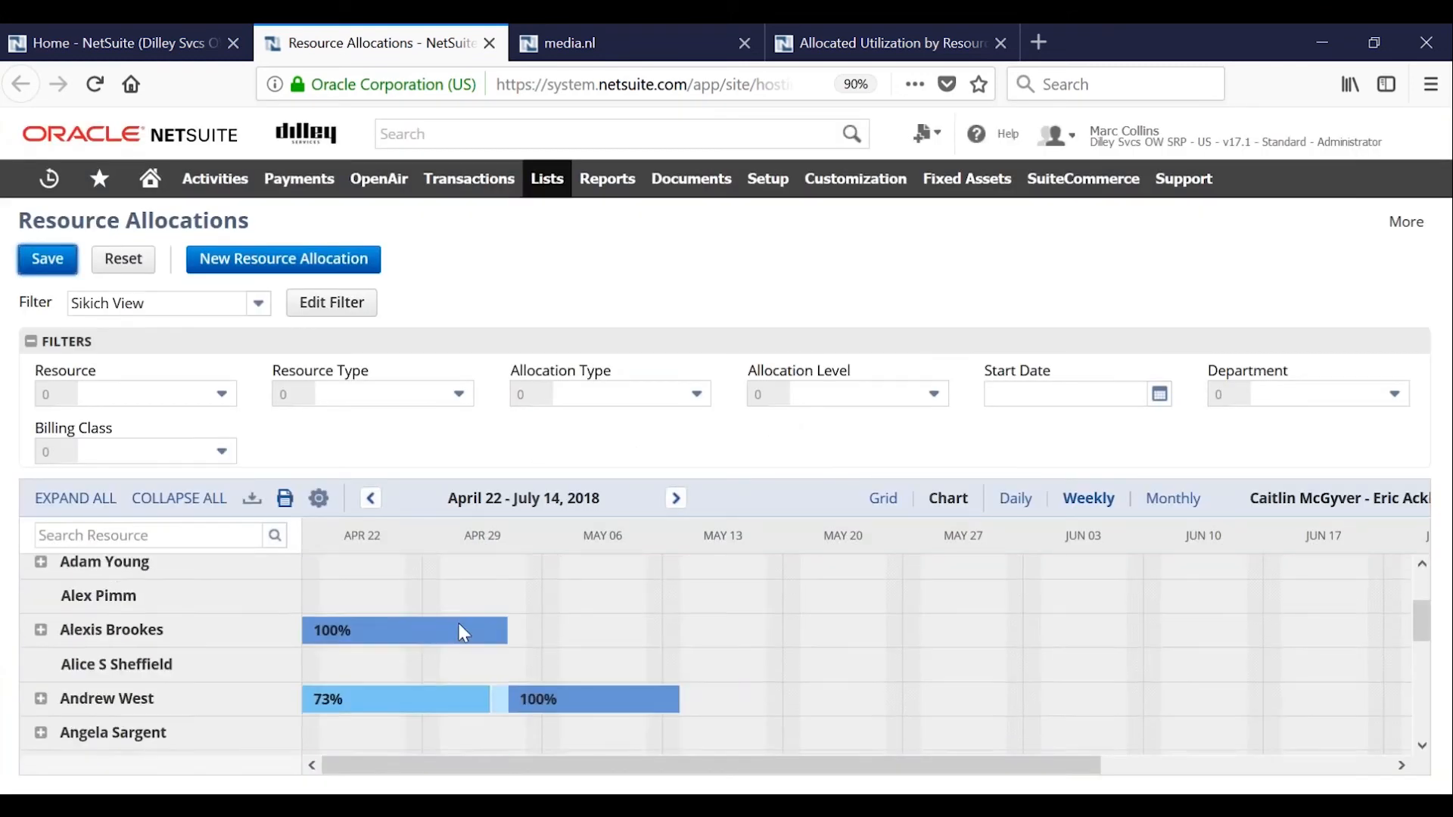
pyautogui.scroll(3, 462, 631)
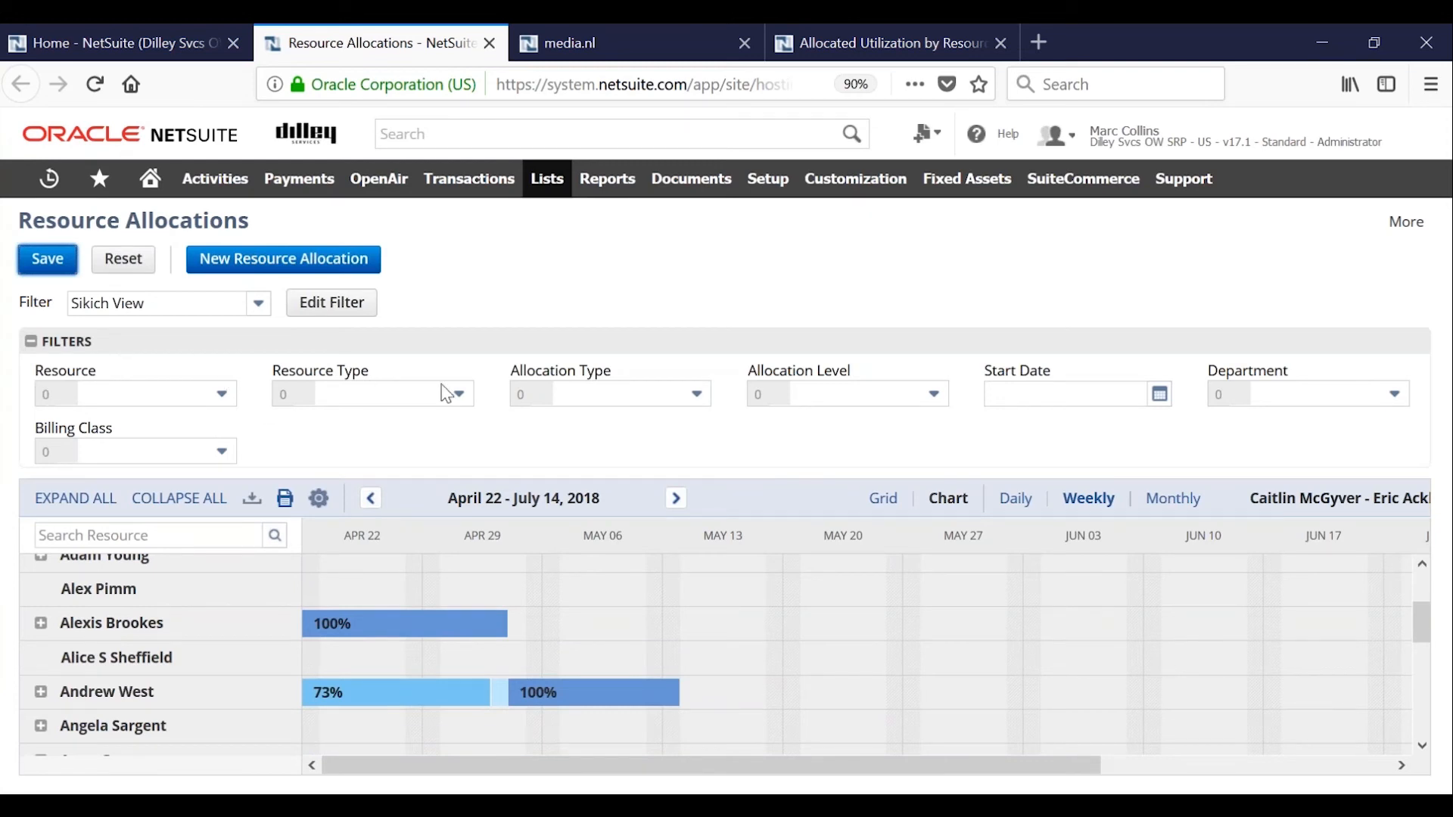
pyautogui.click(460, 395)
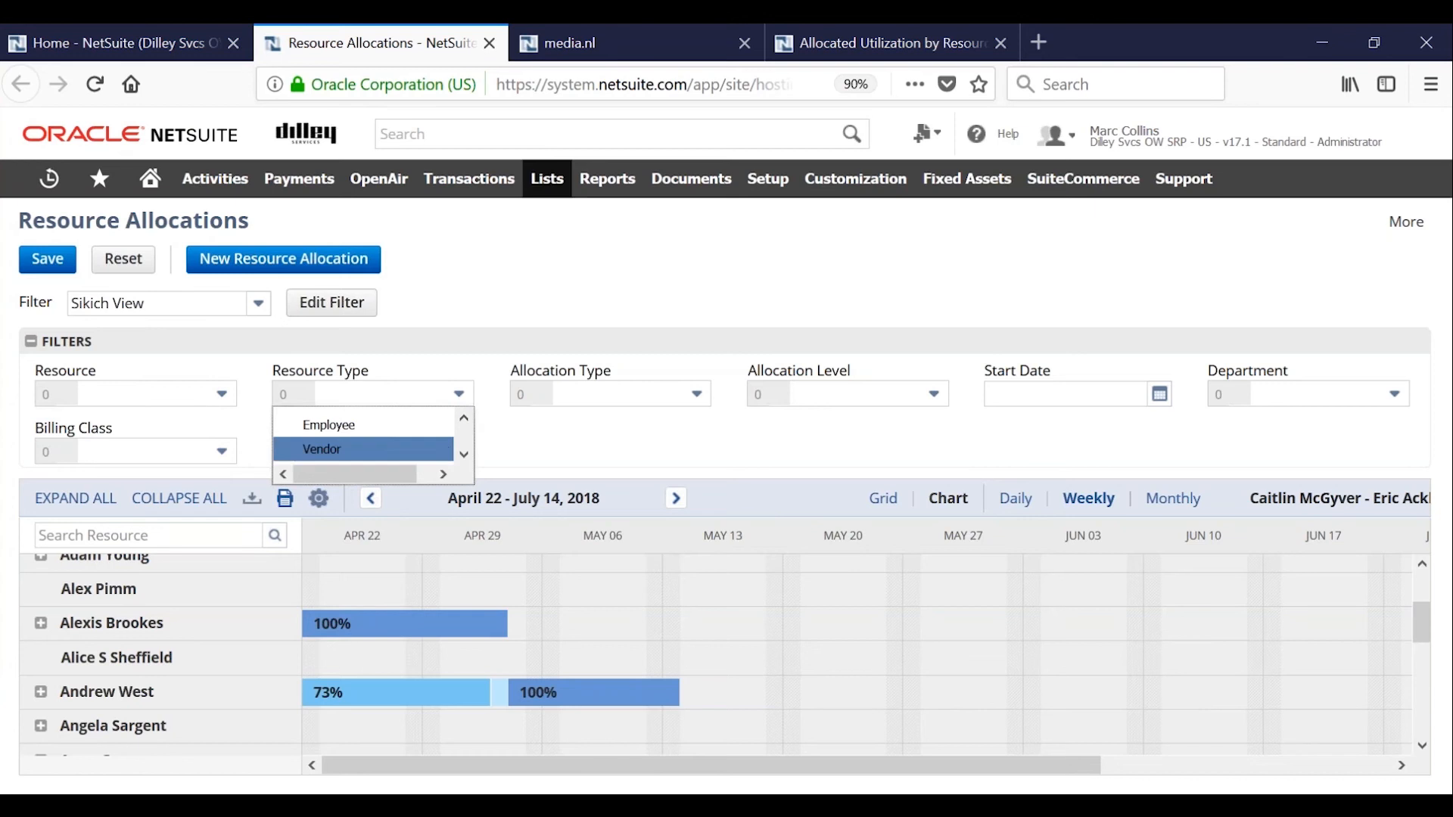
pyautogui.click(464, 454)
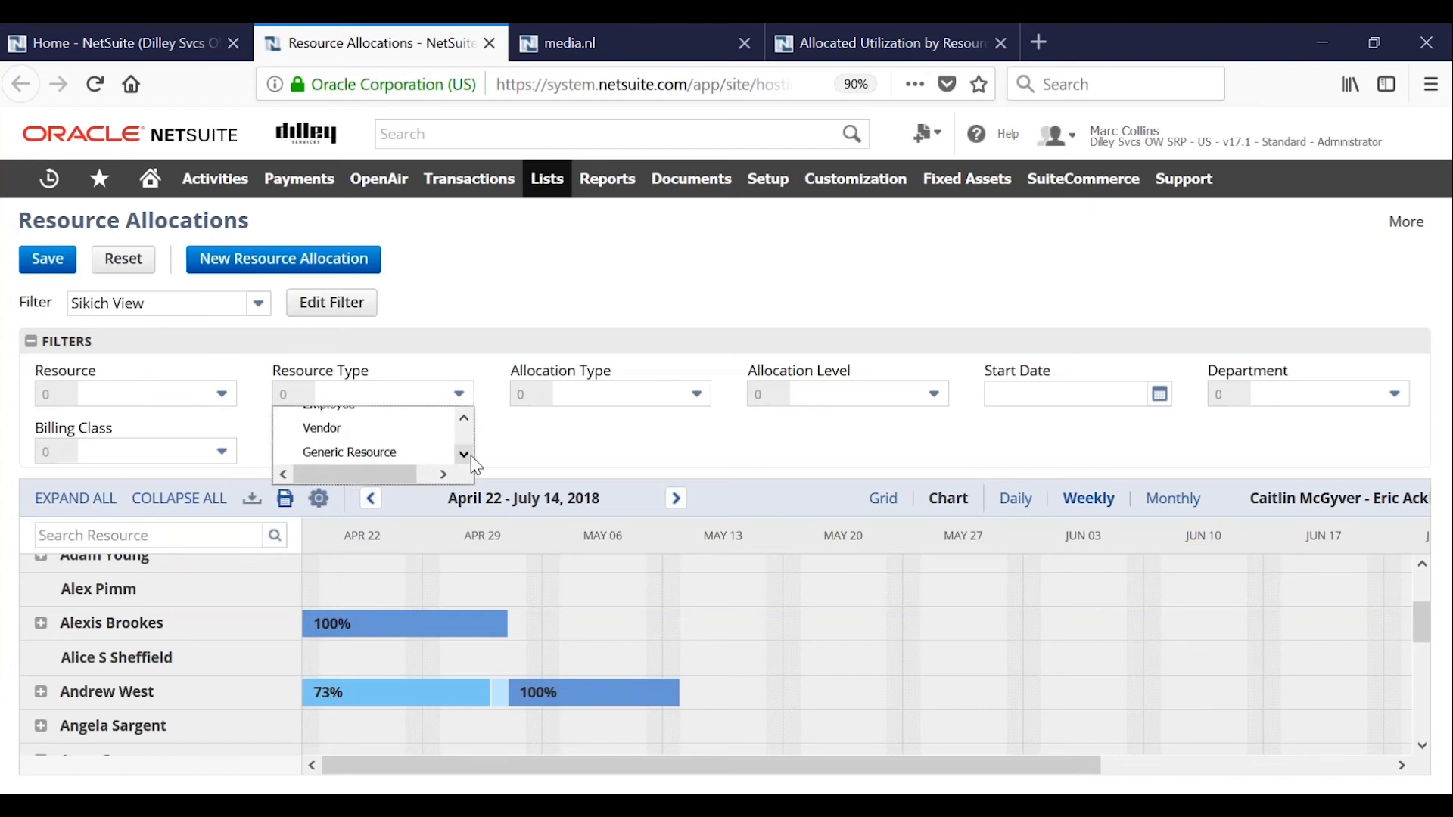
pyautogui.click(568, 454)
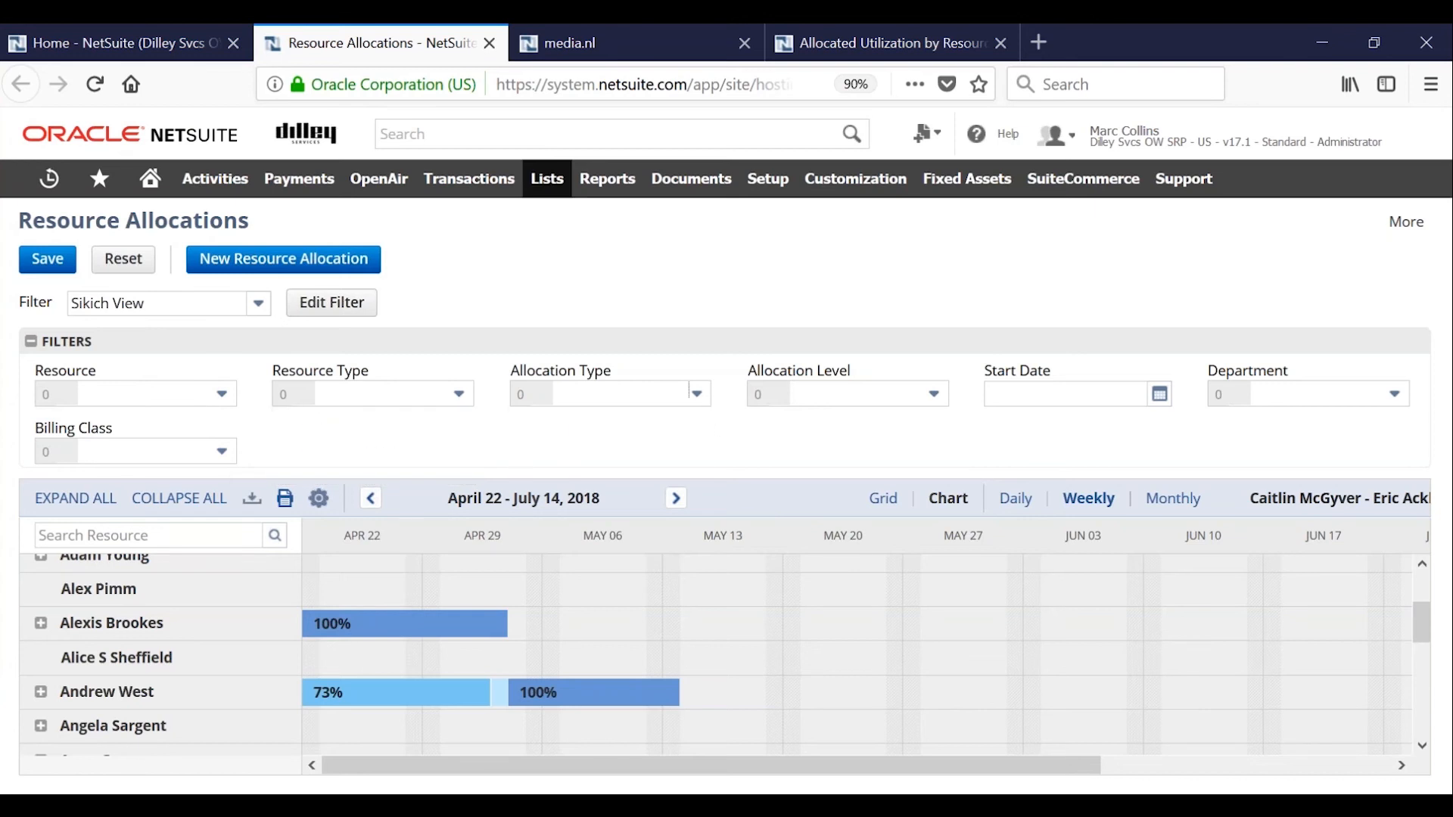
pyautogui.click(697, 395)
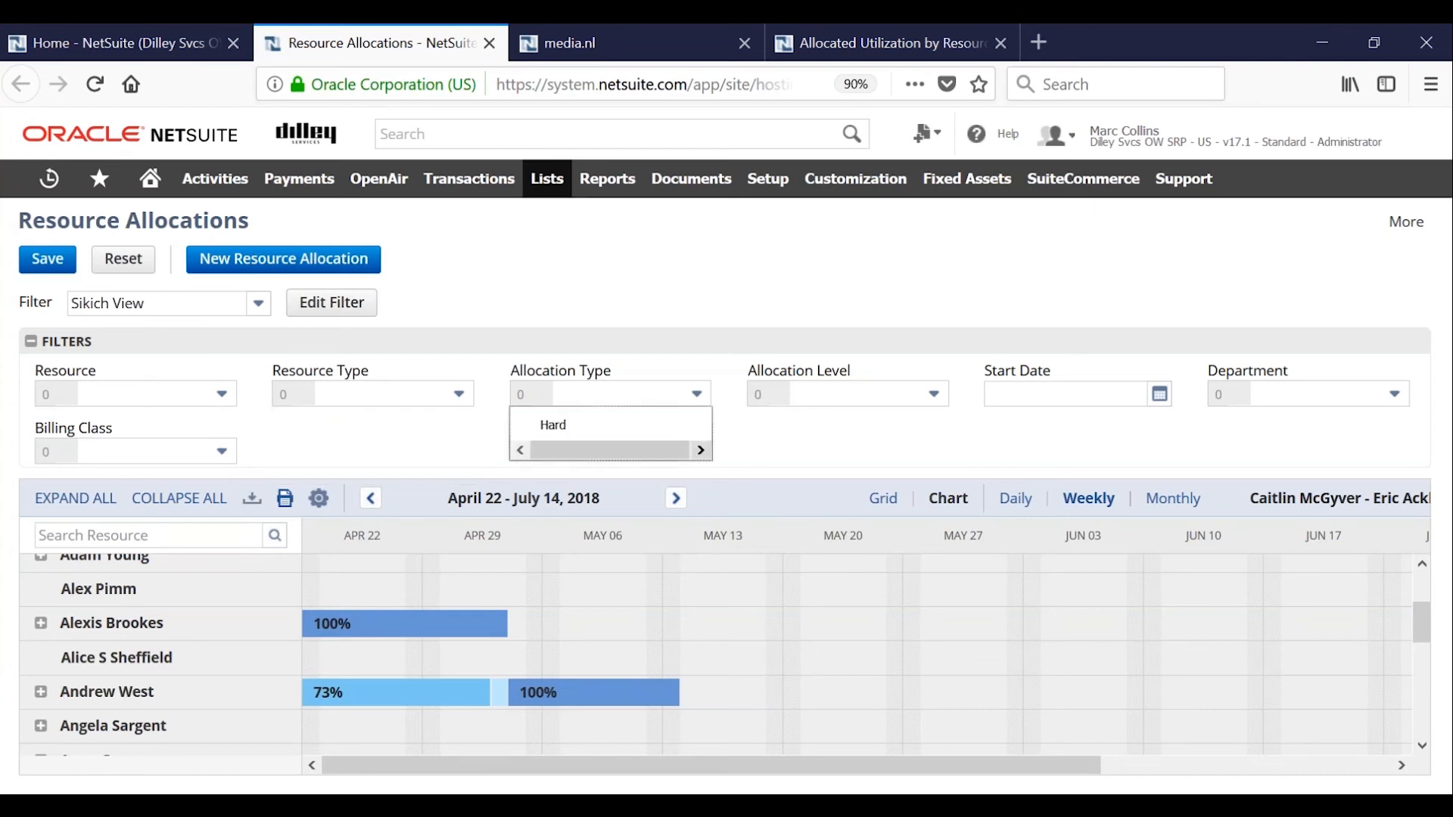
pyautogui.click(778, 445)
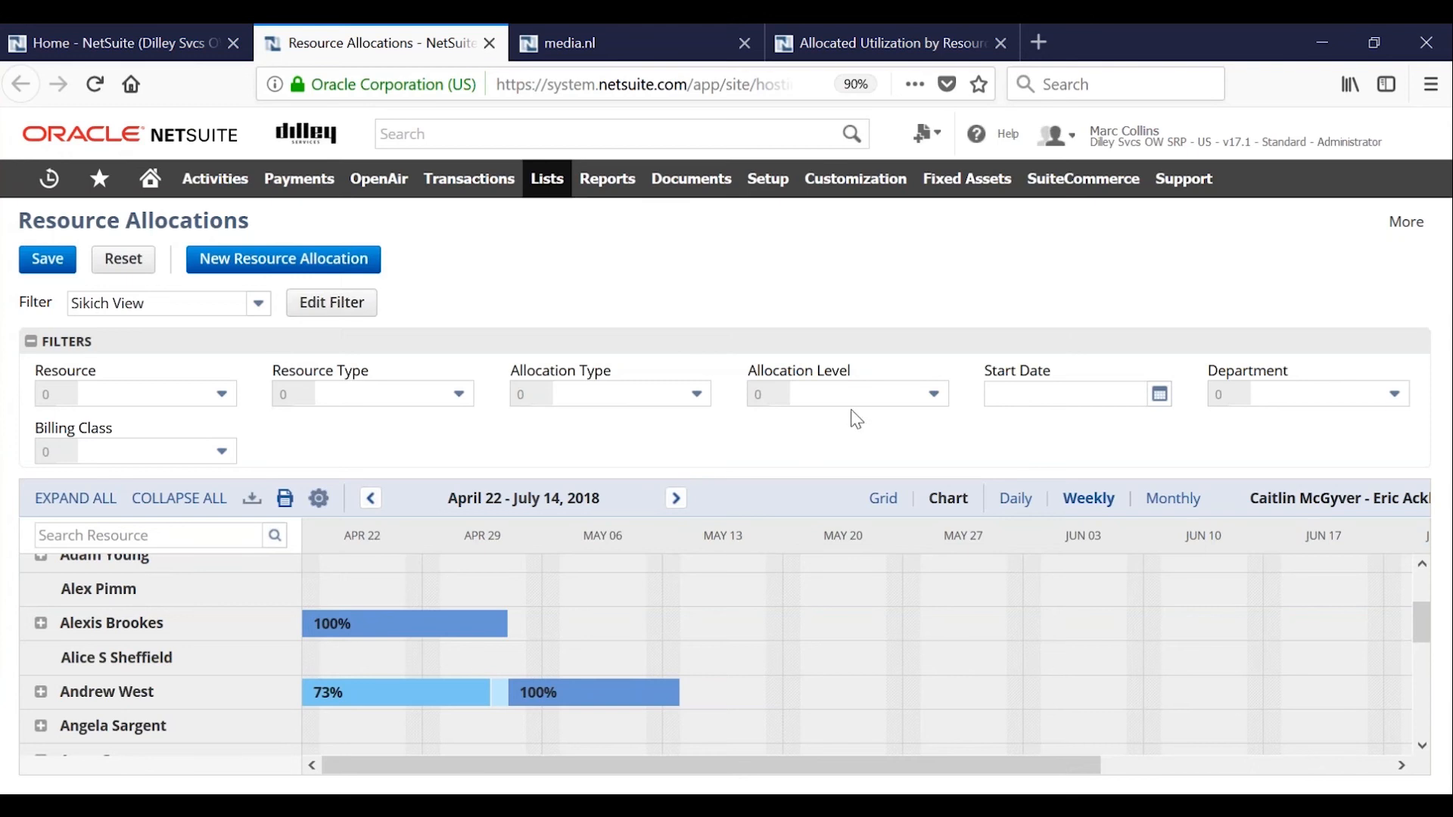
pyautogui.click(931, 395)
pyautogui.moveTo(943, 432)
pyautogui.mouseDown()
pyautogui.moveTo(943, 452)
pyautogui.moveTo(951, 425)
pyautogui.mouseUp()
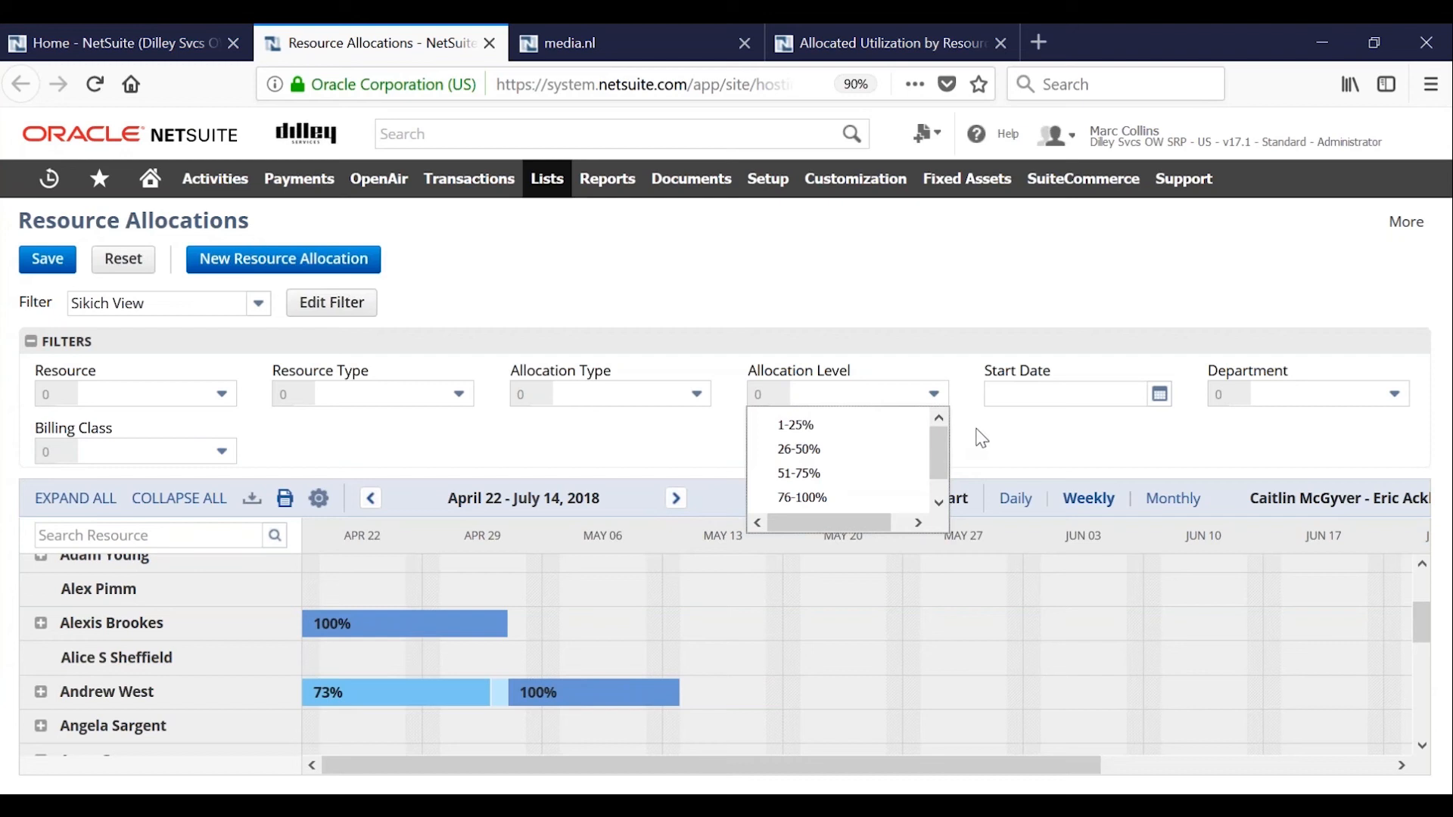
pyautogui.click(986, 430)
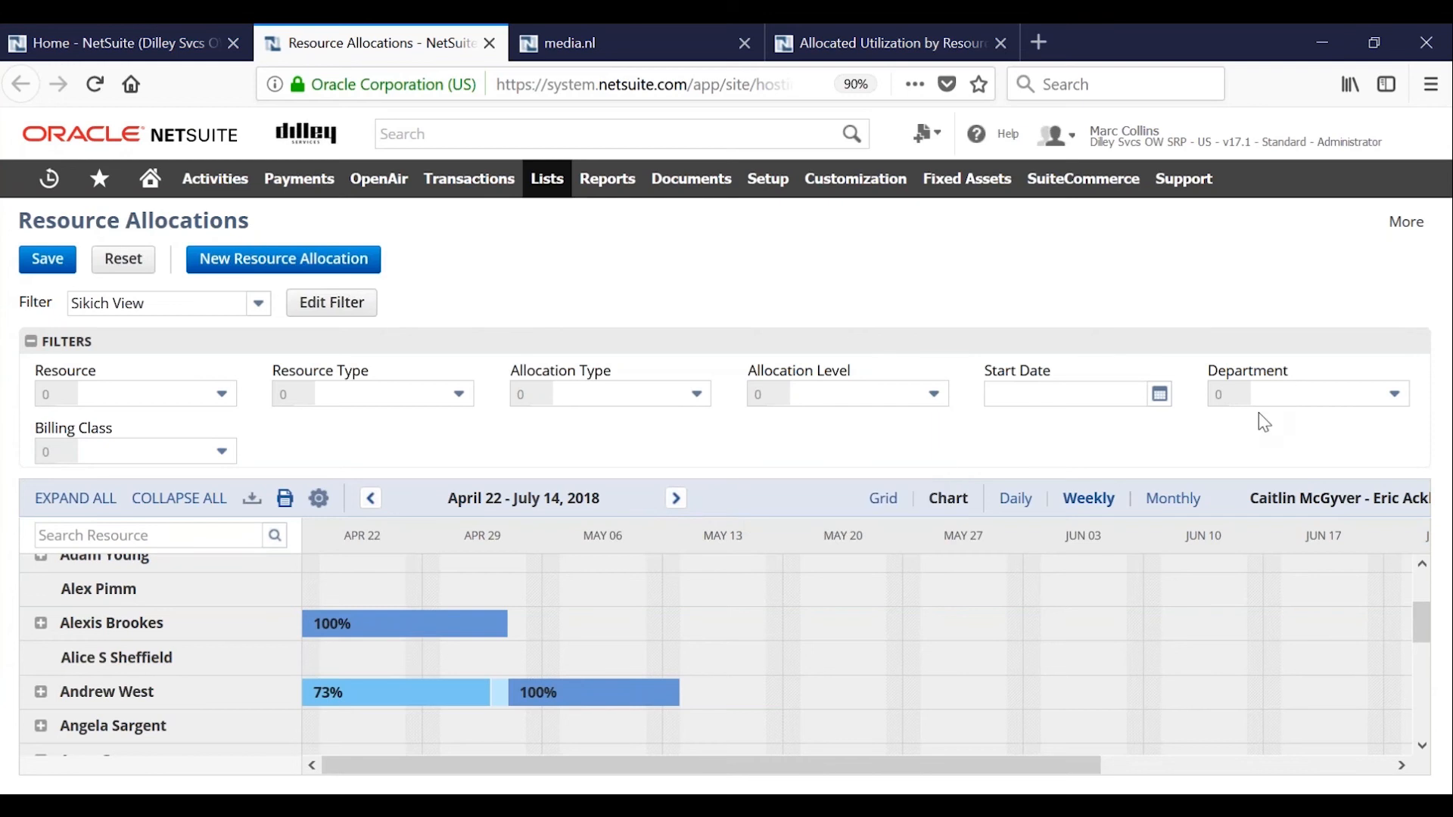
# Examine the choices available in the Department and Billing Class filters without selecting any.
pyautogui.click(1395, 395)
pyautogui.moveTo(1399, 457); pyautogui.dragTo(1400, 539)
pyautogui.click(426, 445)
pyautogui.click(222, 452)
pyautogui.scroll(-1, 235, 507)
pyautogui.scroll(1, 238, 502)
pyautogui.moveTo(236, 489)
pyautogui.mouseDown()
pyautogui.moveTo(229, 525)
pyautogui.moveTo(233, 489)
pyautogui.mouseUp()
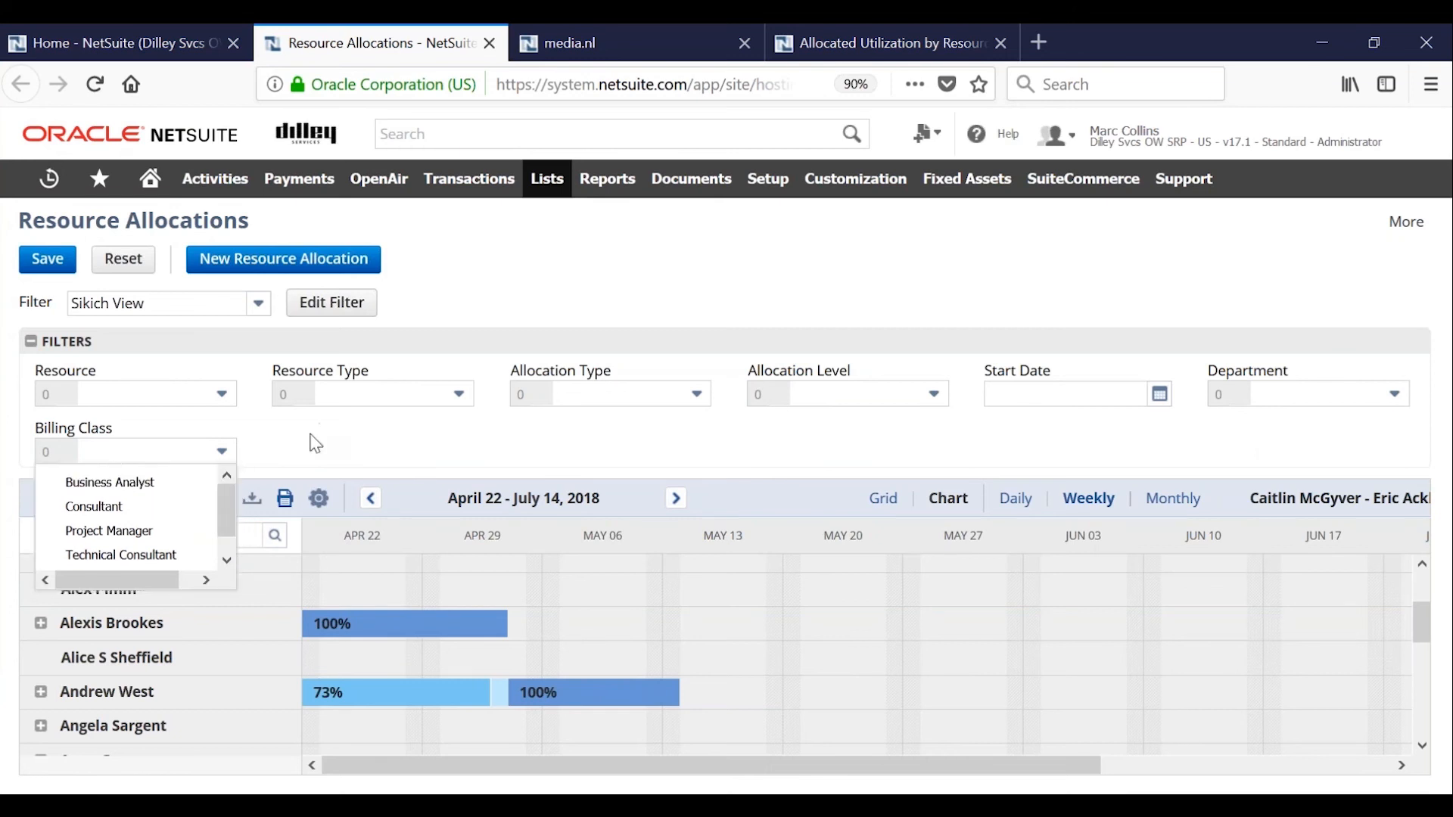
pyautogui.click(315, 442)
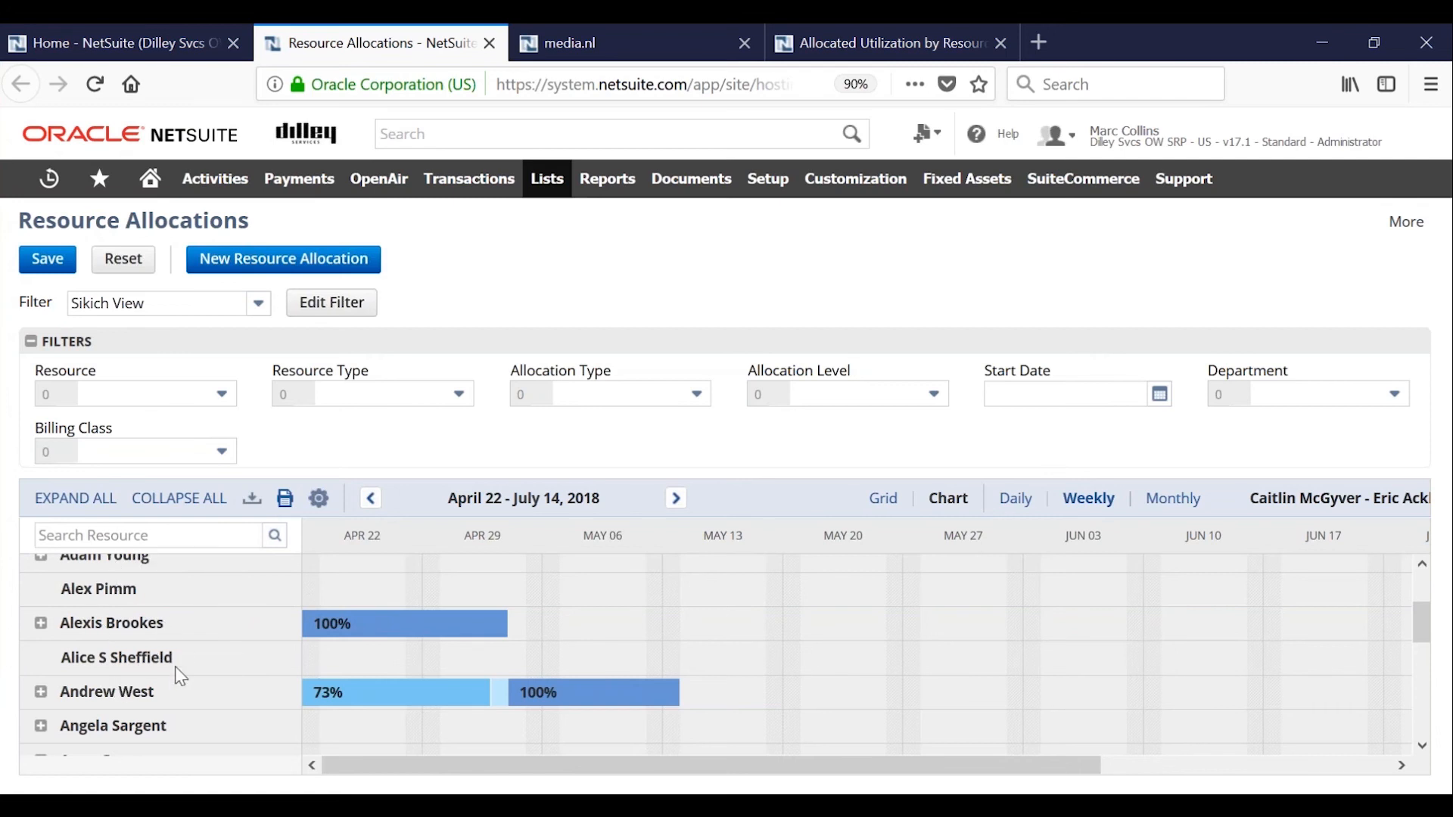
# Set the chart to view allocations by Project and save the chart settings.
pyautogui.click(319, 498)
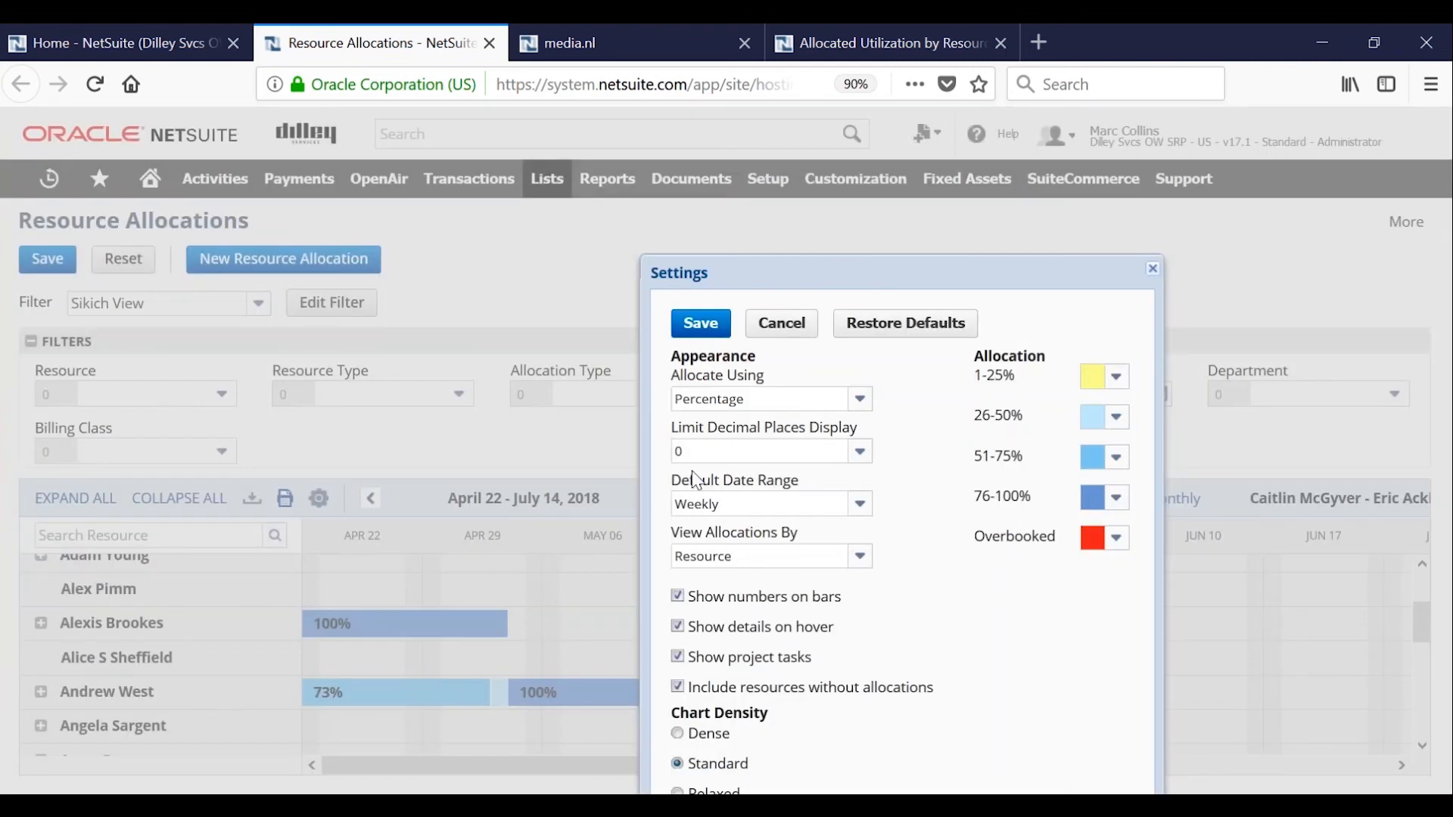
pyautogui.click(861, 558)
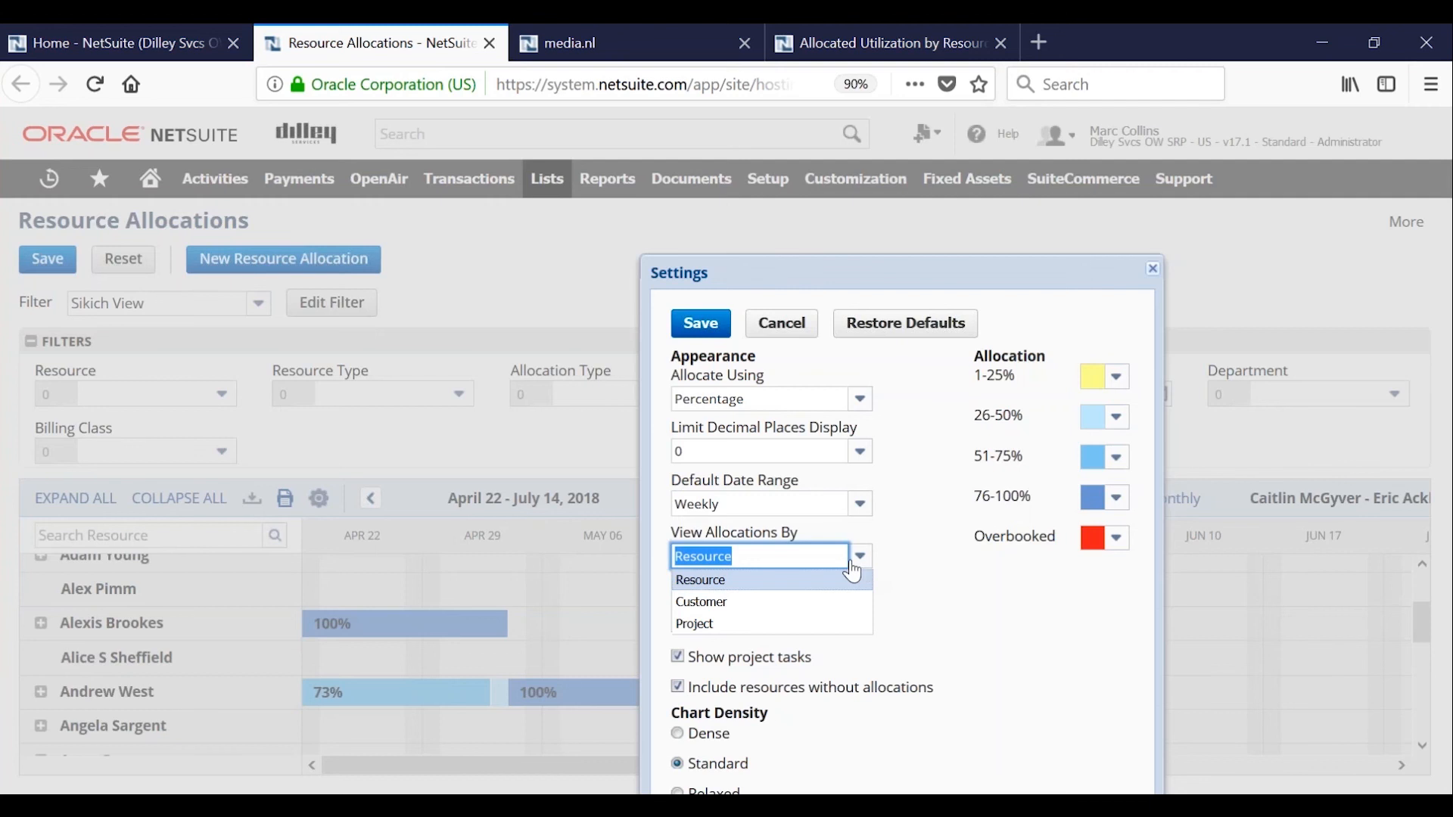
pyautogui.click(740, 627)
pyautogui.click(712, 327)
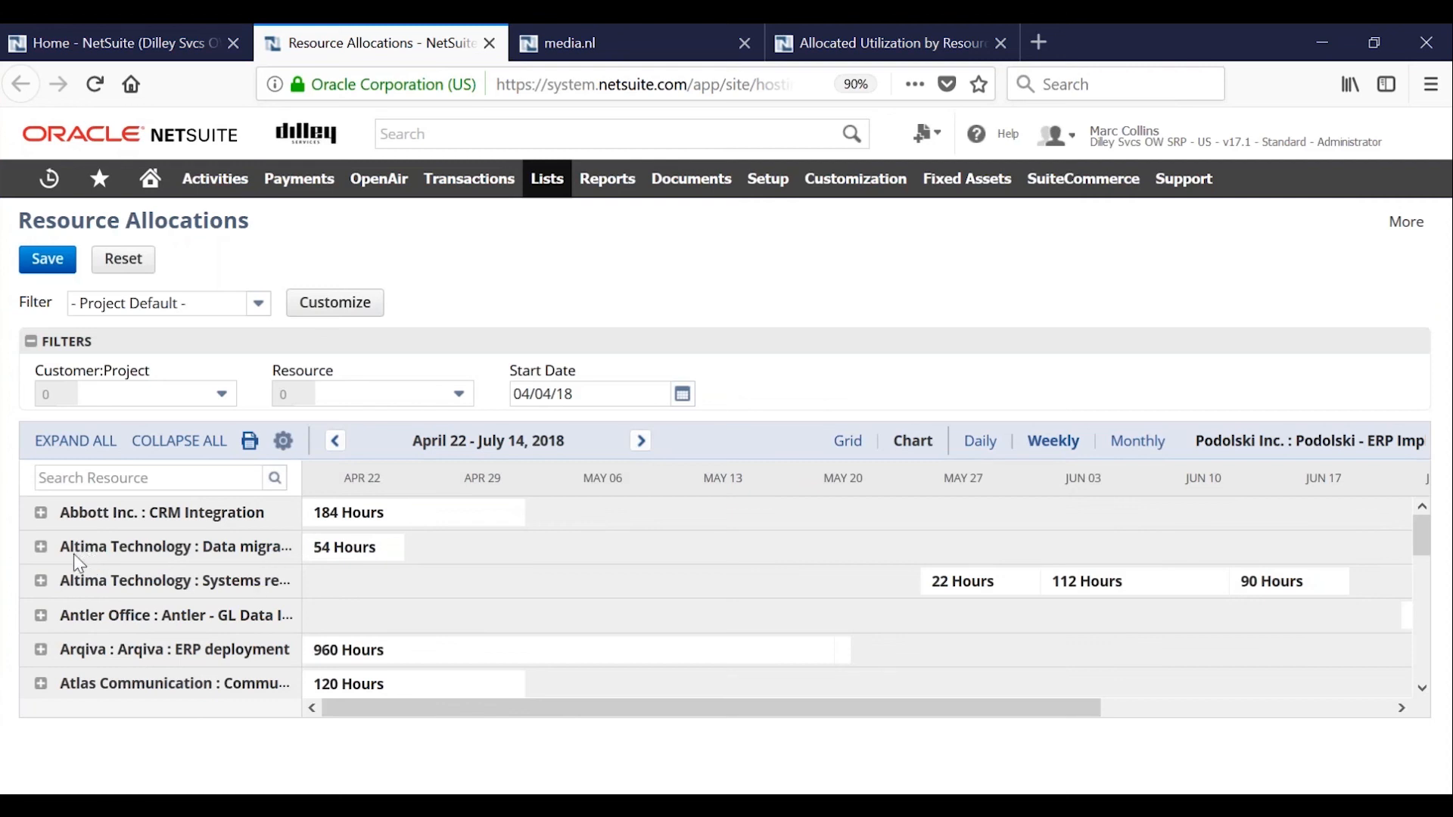
# Expand the Altima Technology systems redesign project to view its resource allocations, and switch to the Allocated Utilization by Resource report.
pyautogui.click(41, 581)
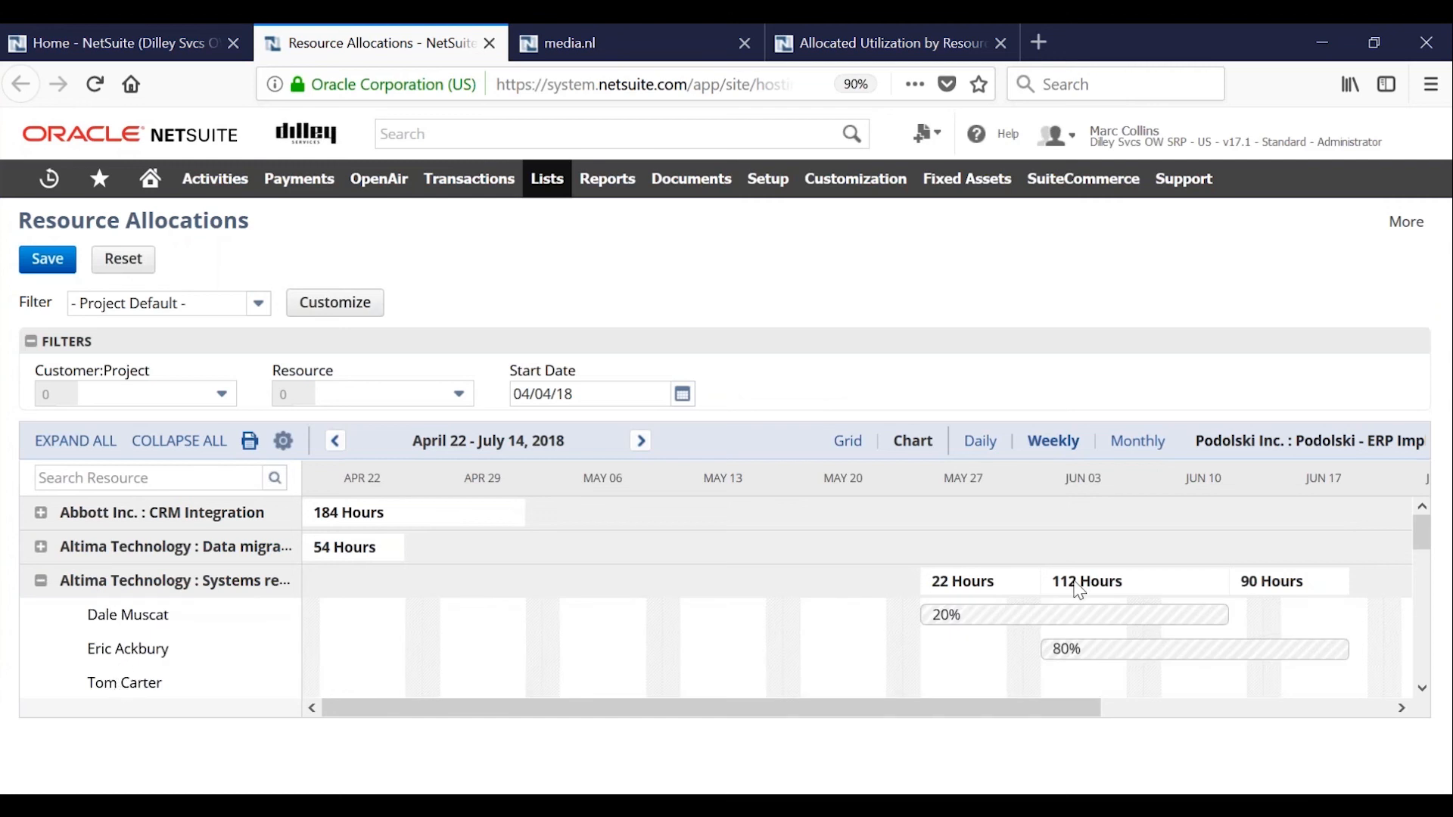
pyautogui.moveTo(1045, 622)
pyautogui.click(848, 38)
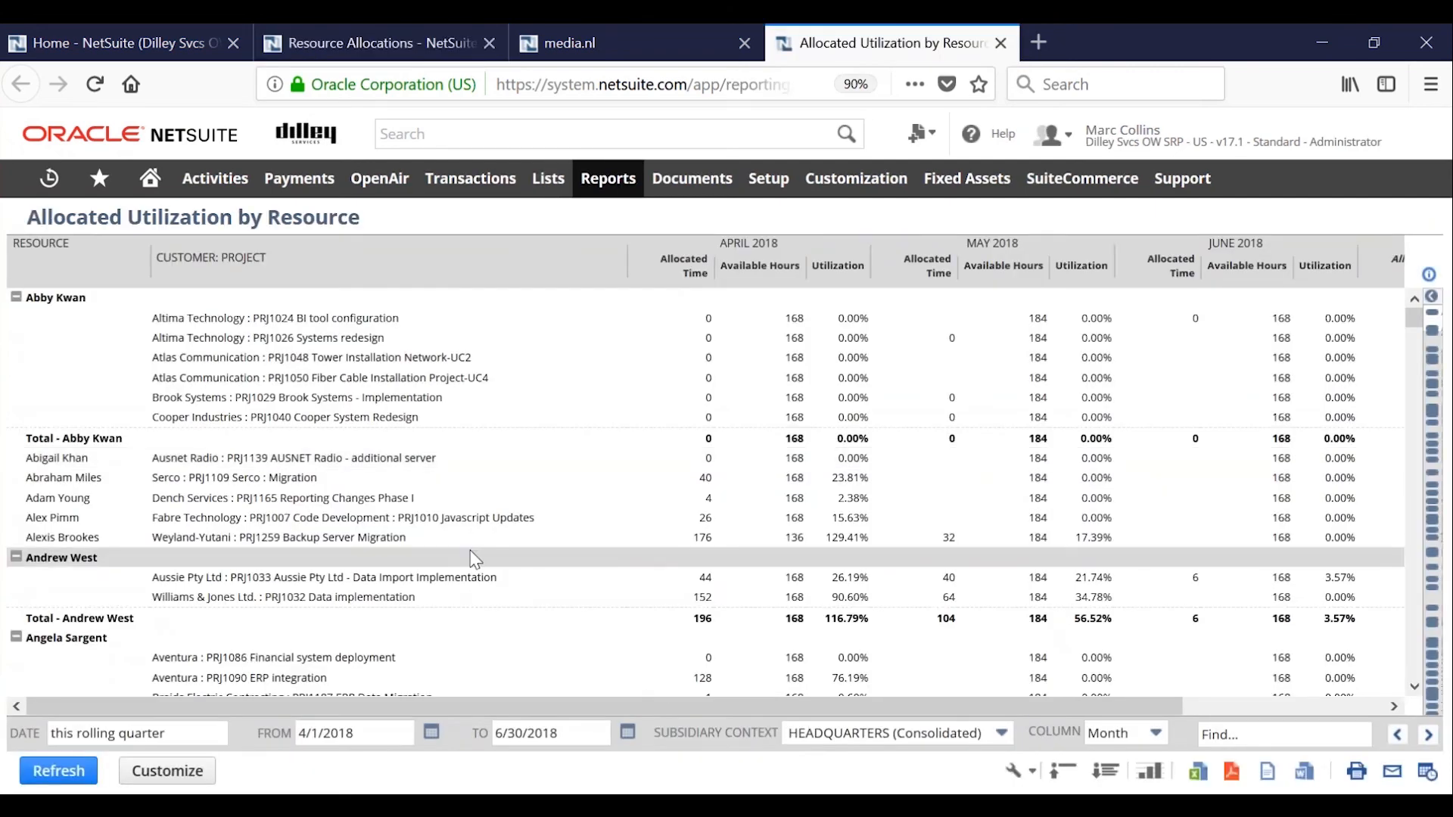